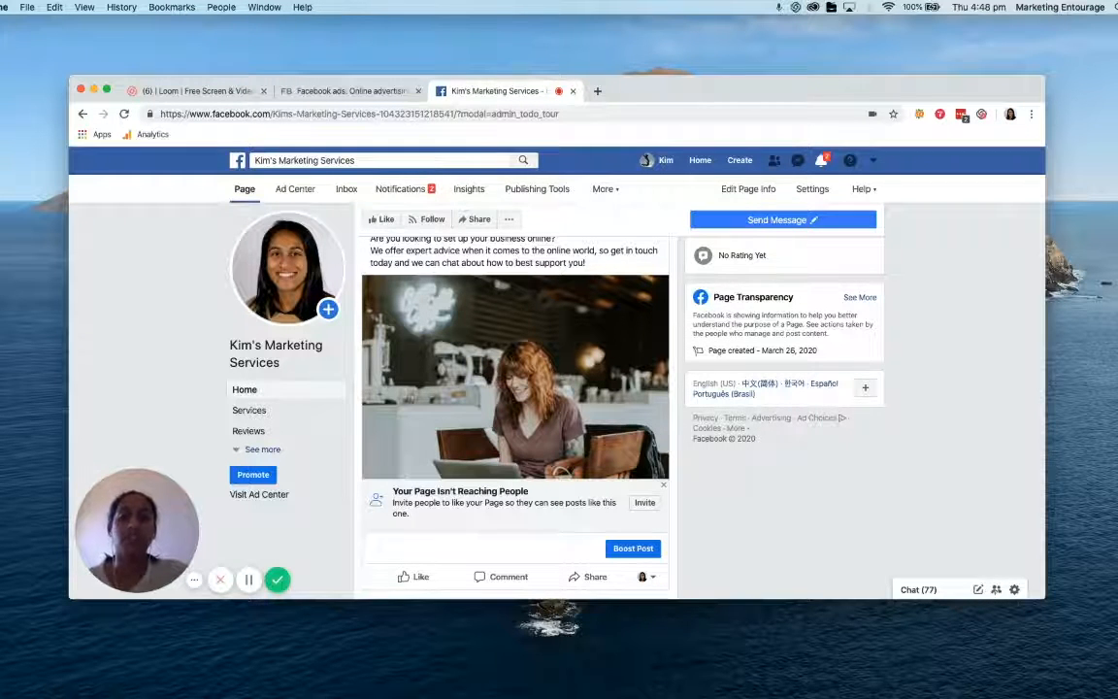
Look over the business page's cover area and its published posts to find the one worth promoting.
scroll(798, 475, "up", 5)
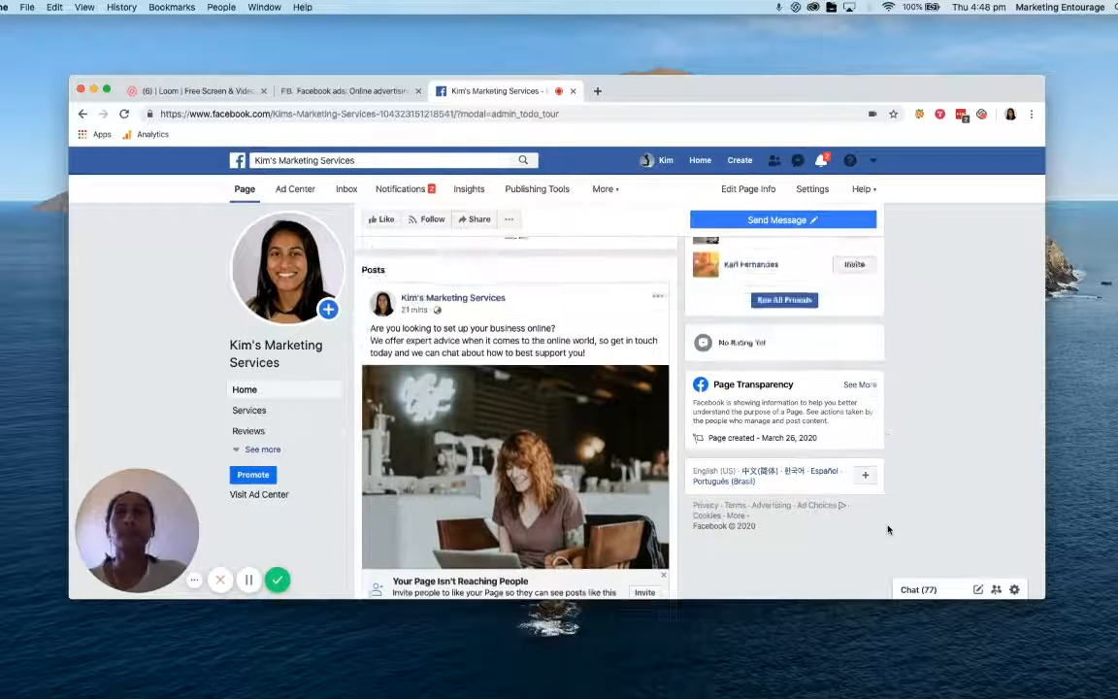
scroll(948, 554, "up", 5)
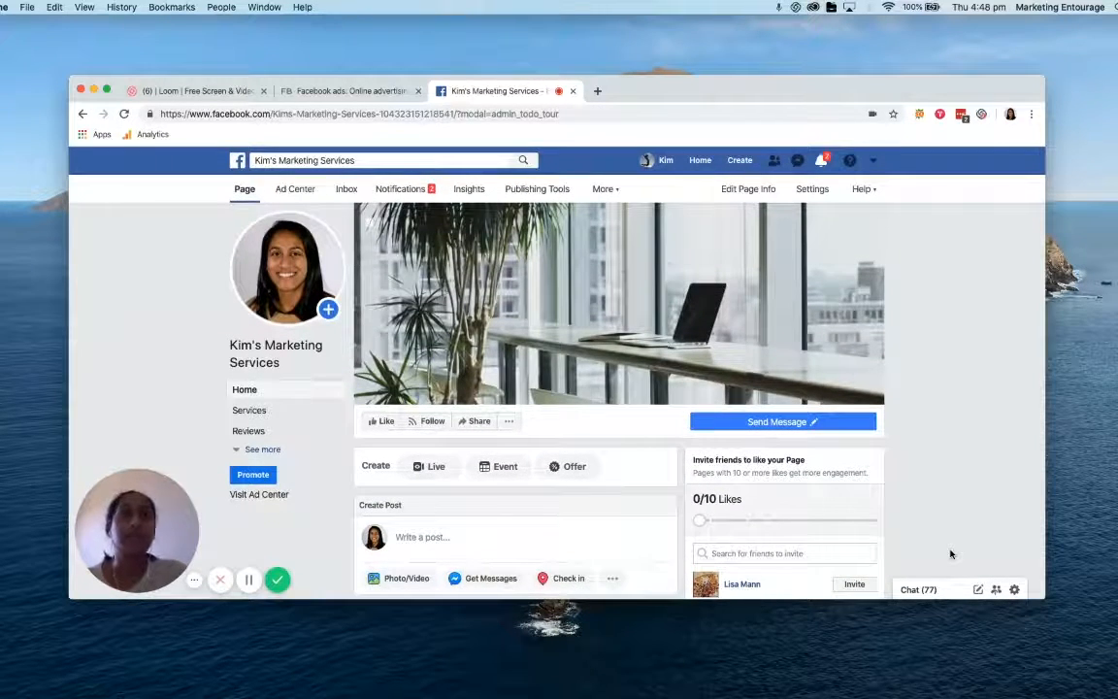
scroll(950, 554, "down", 10)
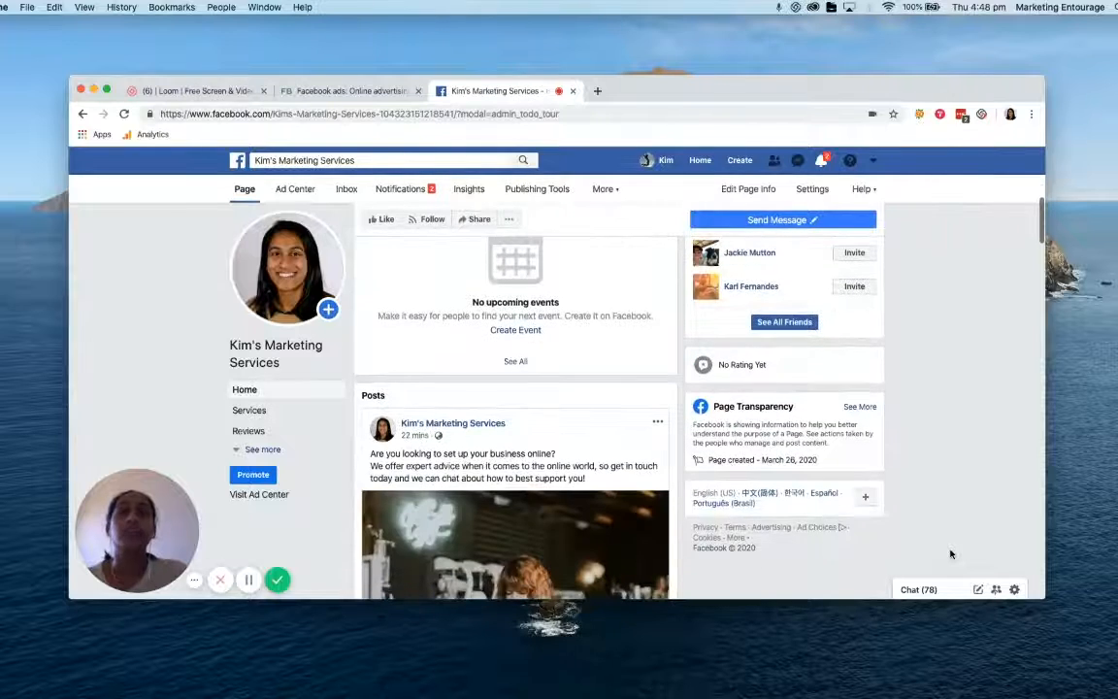
scroll(950, 554, "down", 4)
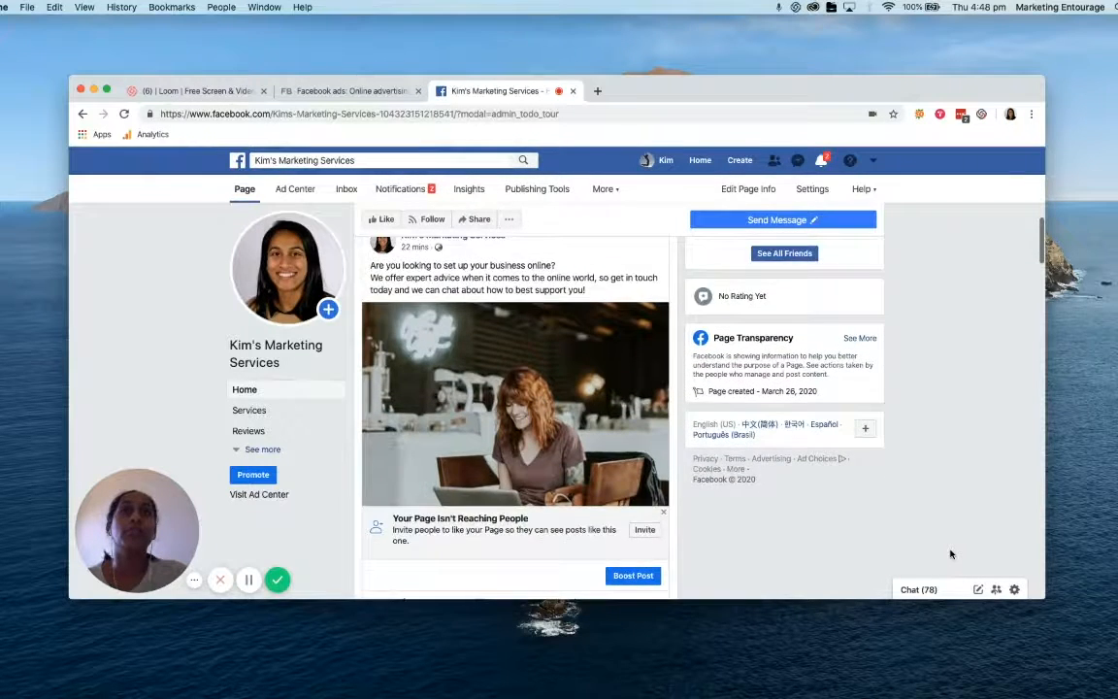
scroll(950, 554, "down", 1)
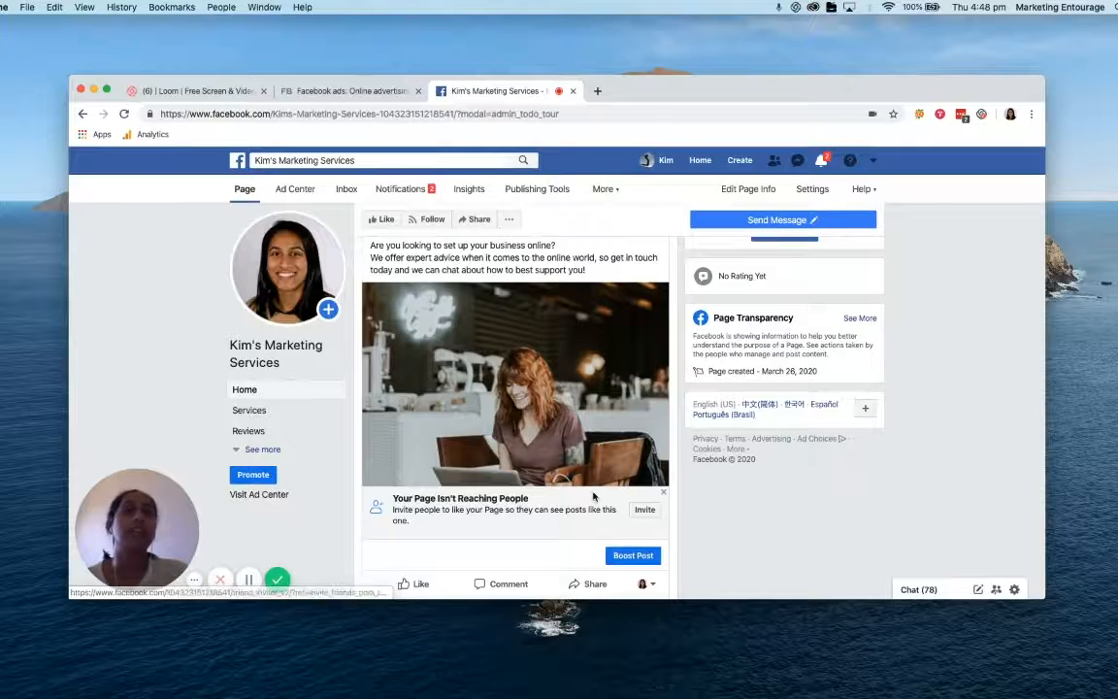
scroll(592, 531, "down", 3)
scroll(595, 498, "down", 7)
scroll(595, 497, "up", 6)
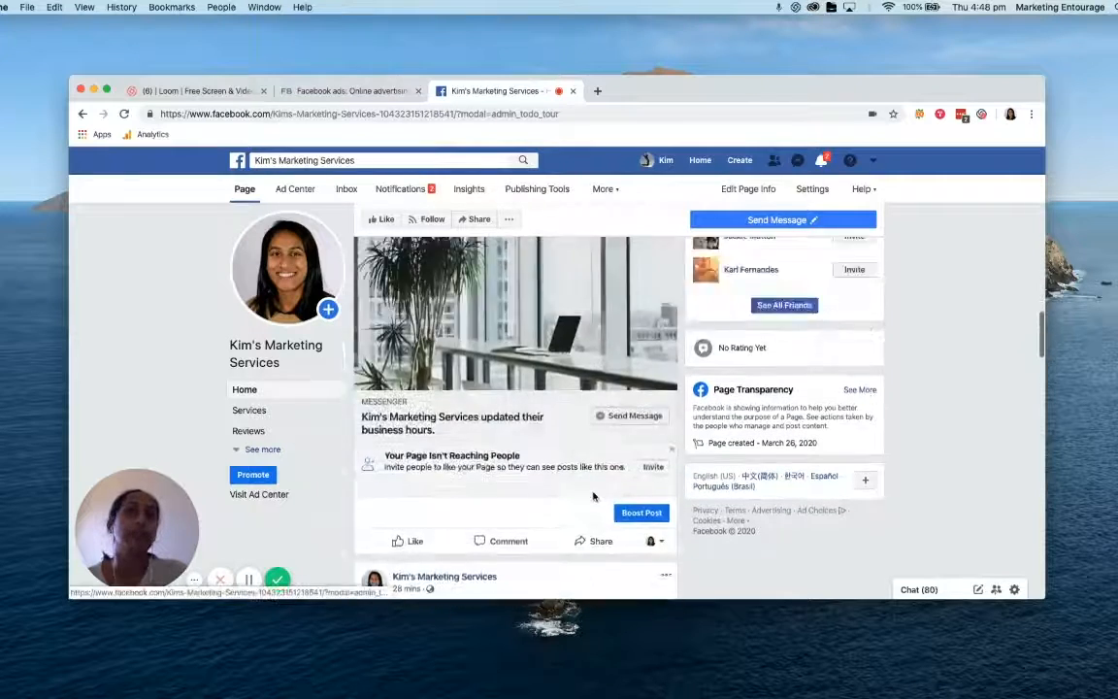
scroll(594, 281, "down", 3)
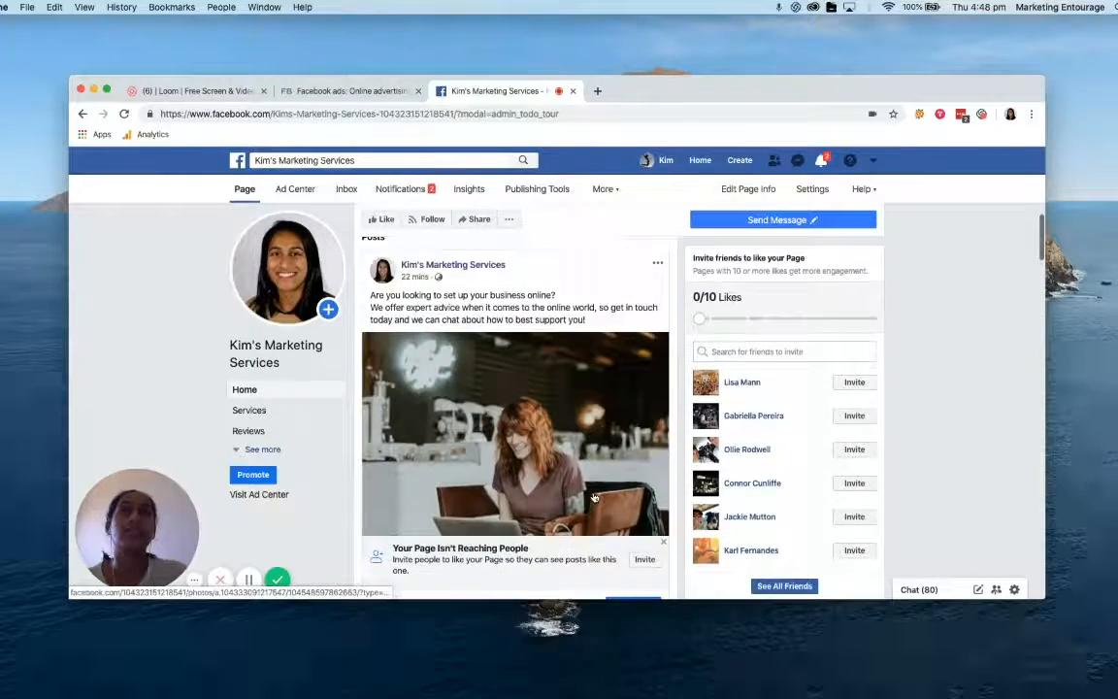
Open the boost settings for the post about setting up a business online and look through the available sections.
left_click(636, 550)
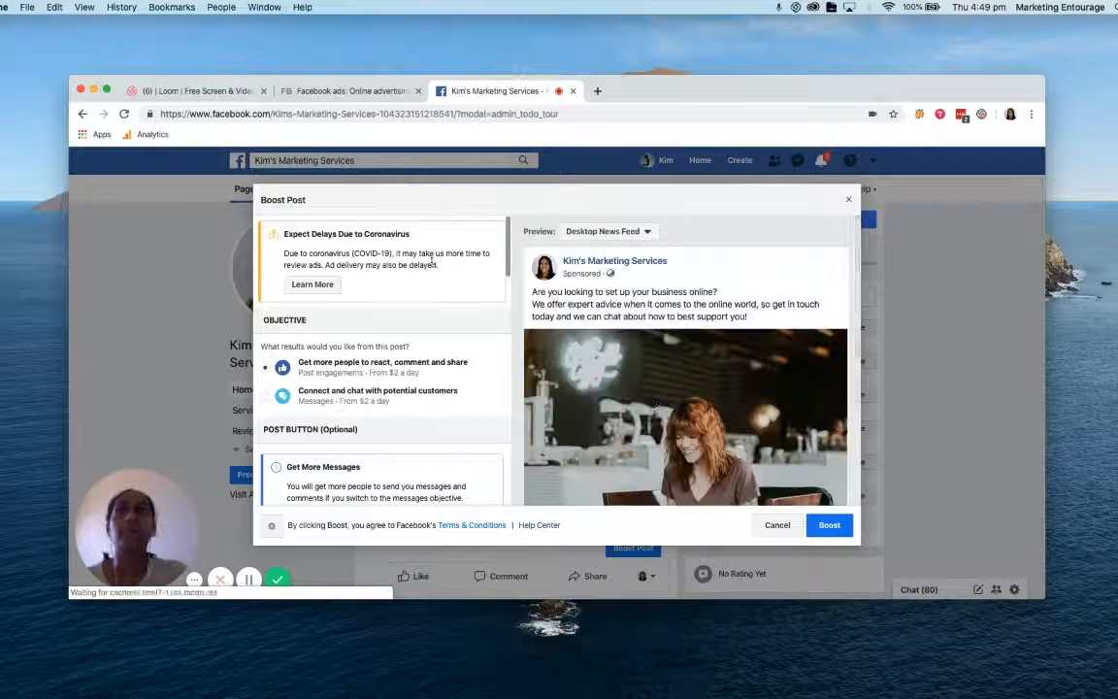
scroll(369, 369, "down", 10)
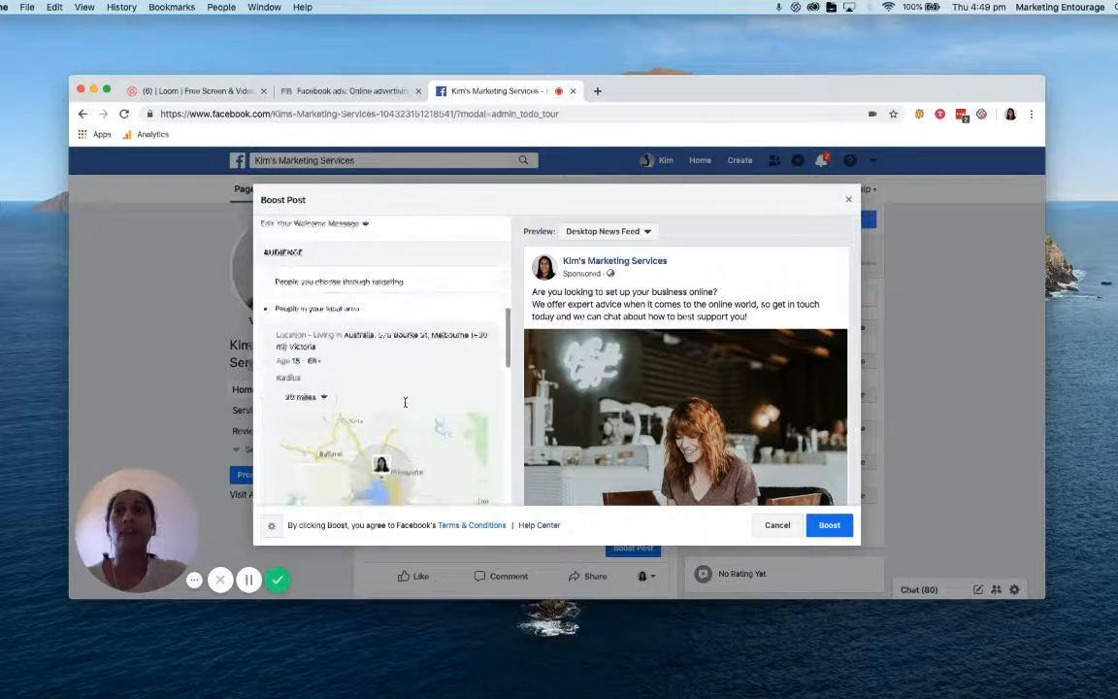
scroll(405, 402, "down", 3)
scroll(412, 408, "up", 15)
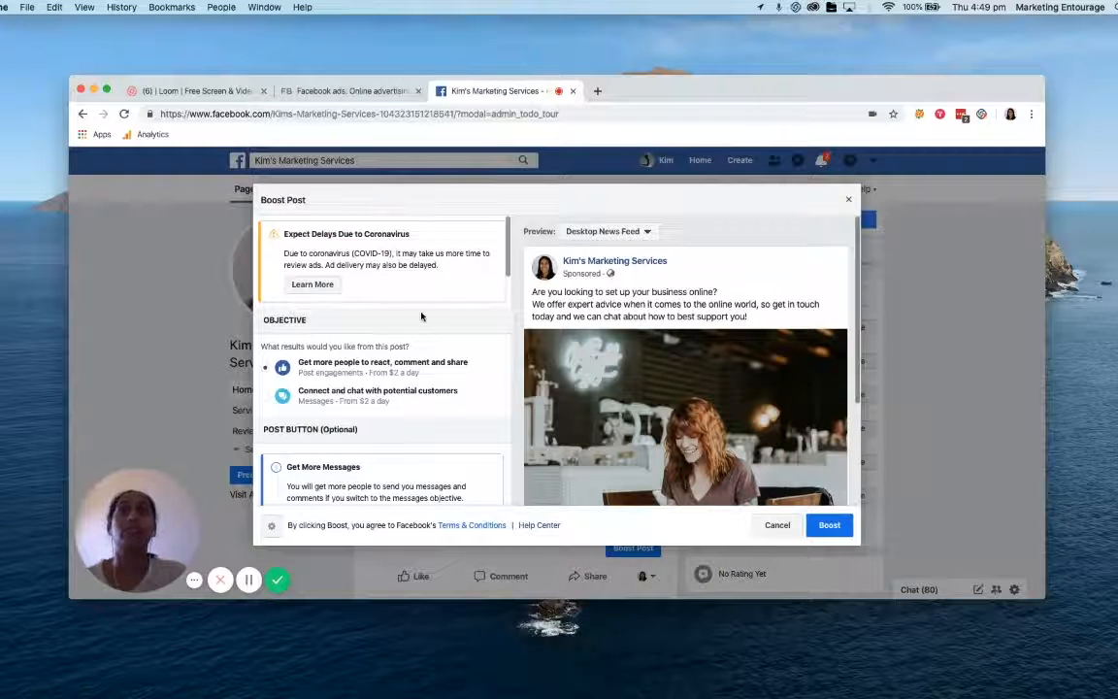
Try the objective for chatting with potential customers, and return to getting more people to react, comment and share.
left_click(265, 398)
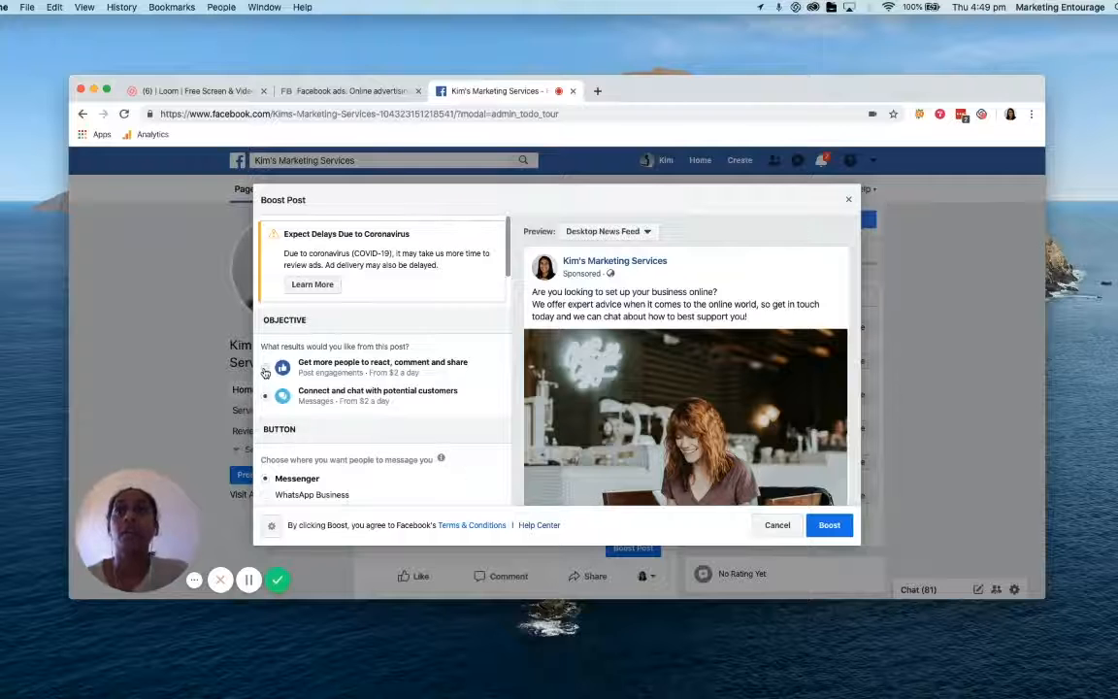
left_click(296, 376)
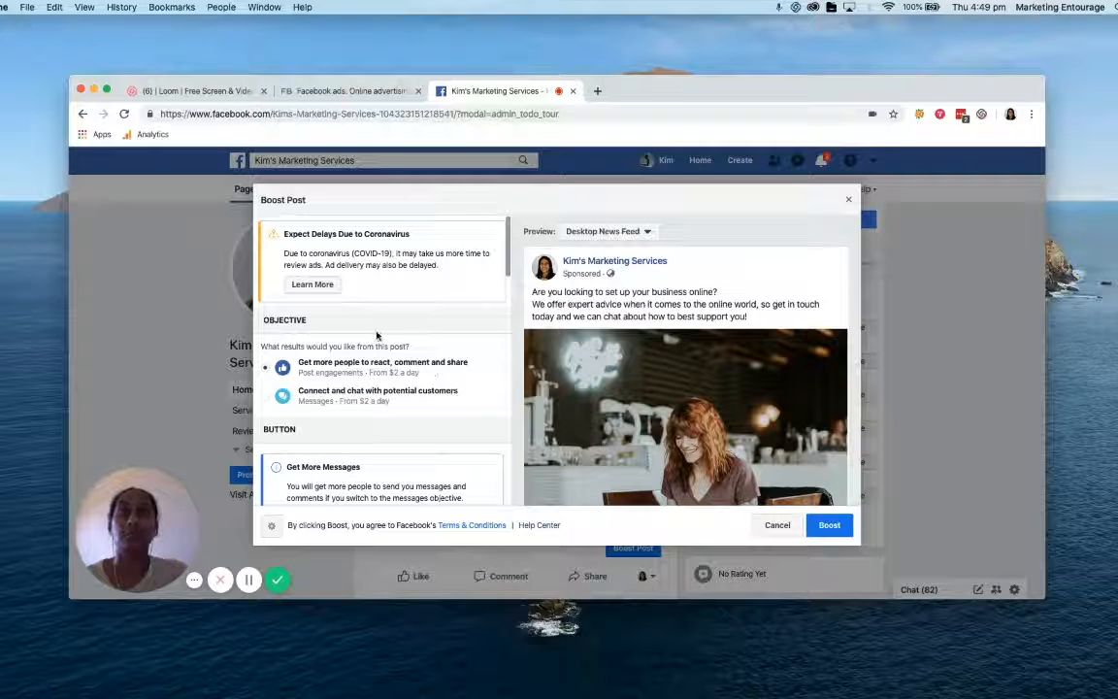
Review the call-to-action button choices for the boosted post and leave the selection at Send Message.
scroll(359, 384, "down", 3)
scroll(400, 433, "down", 2)
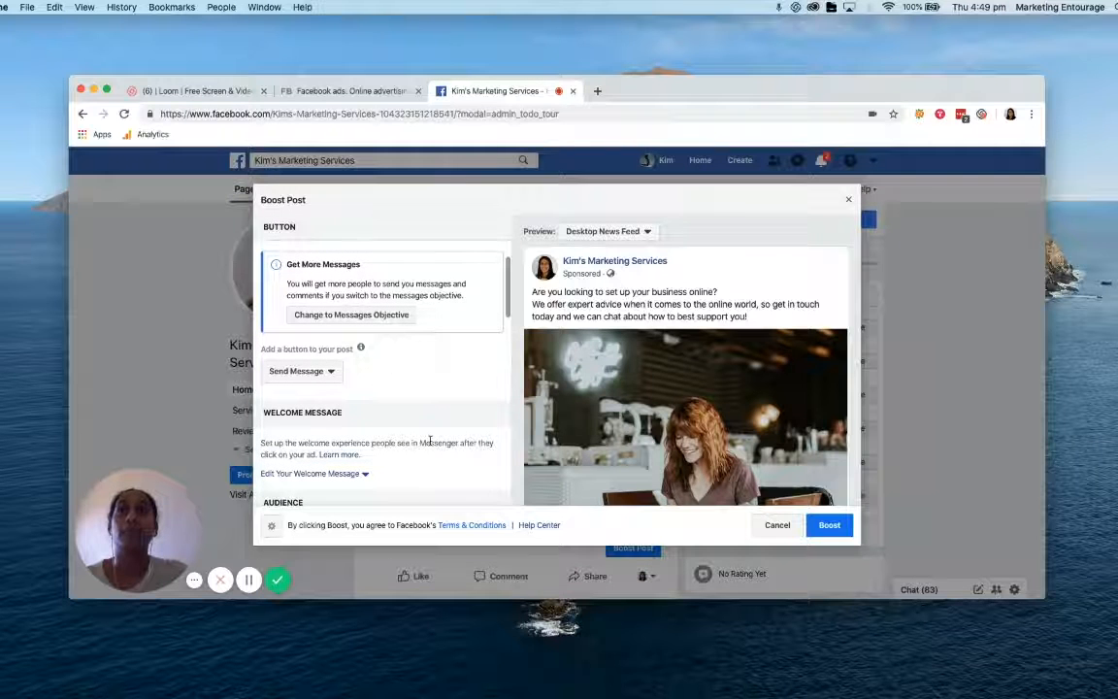
left_click(331, 374)
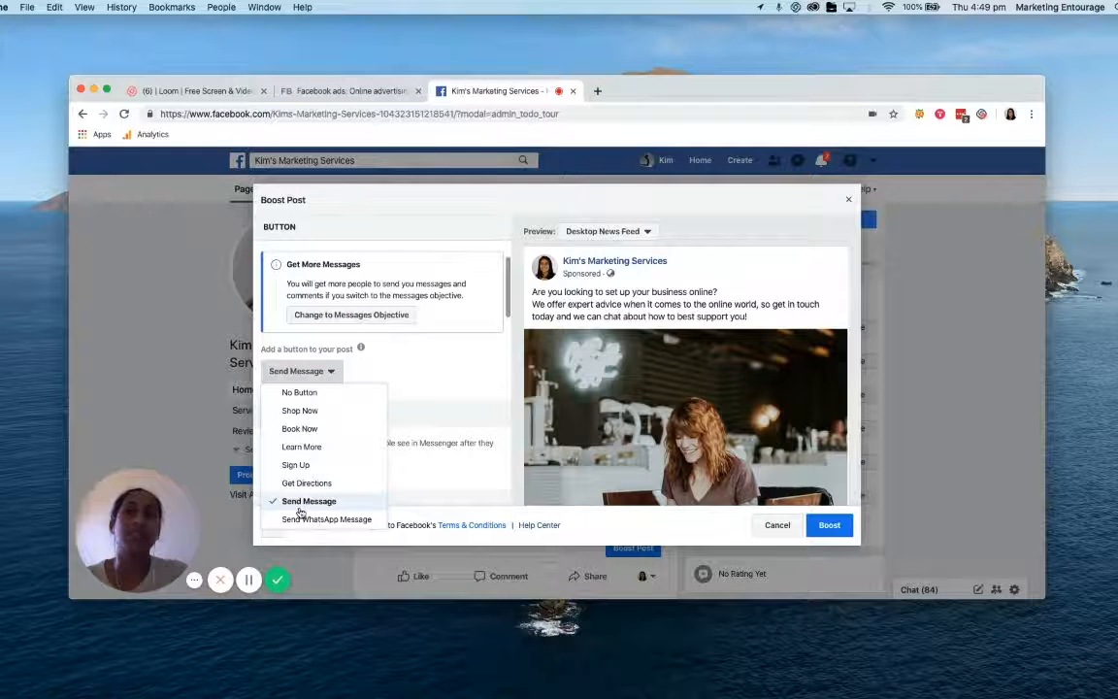
left_click(378, 356)
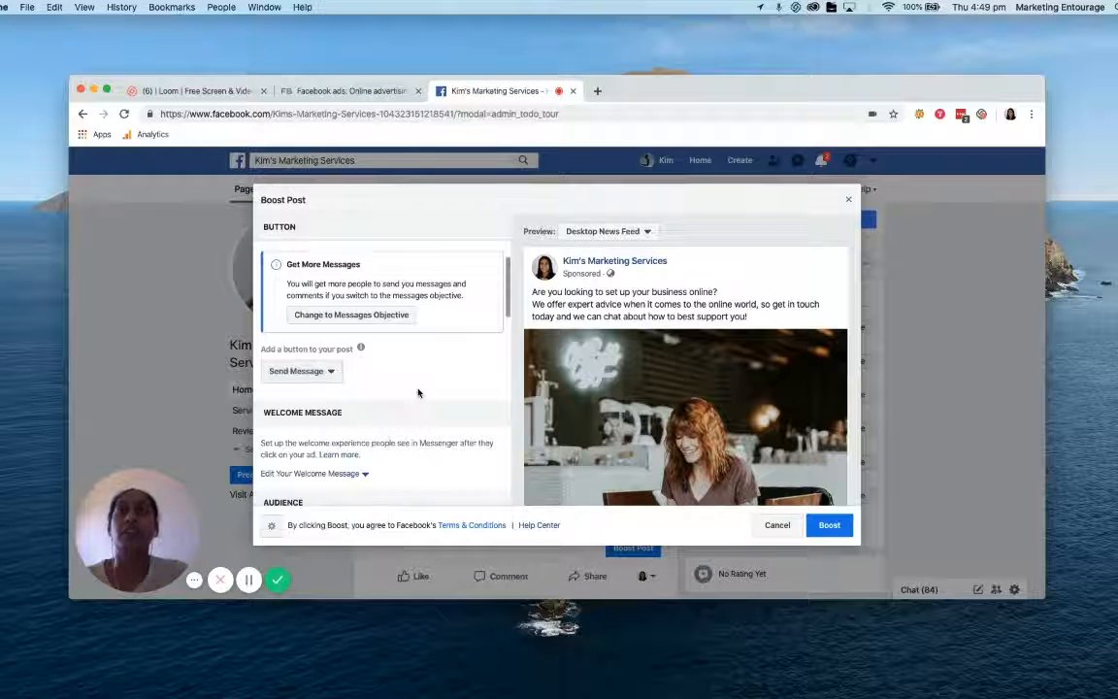
Examine the Messenger welcome greeting and its suggested questions, and collapse the welcome message editor again.
left_click(366, 475)
scroll(424, 450, "down", 2)
scroll(427, 449, "up", 1)
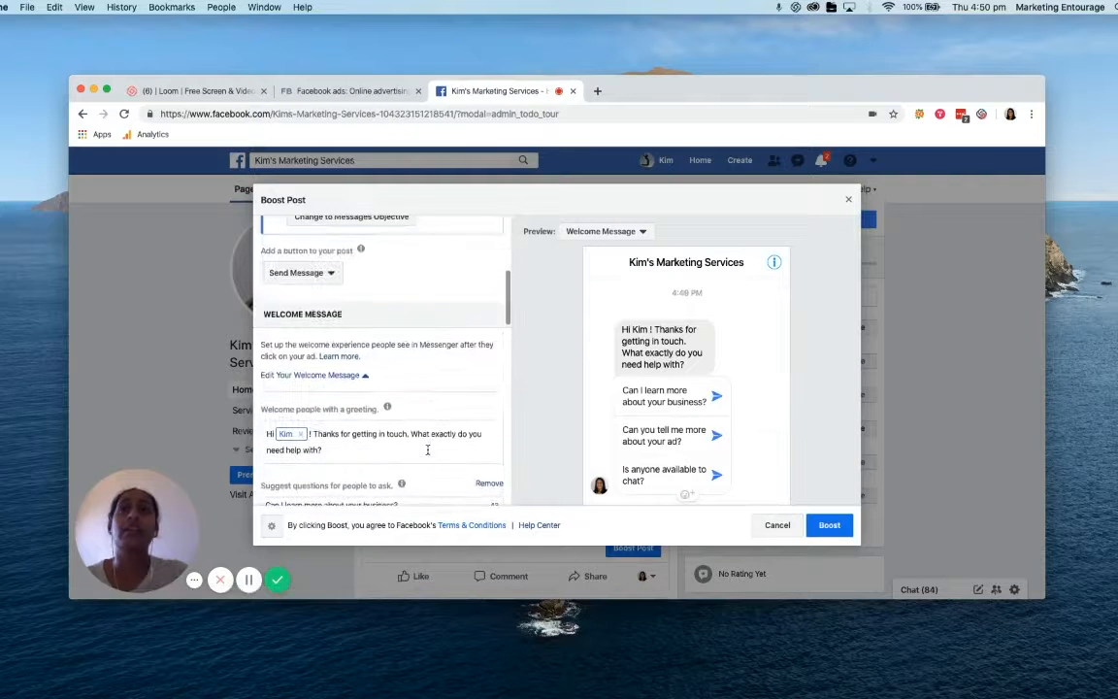
mouse_move(387, 483)
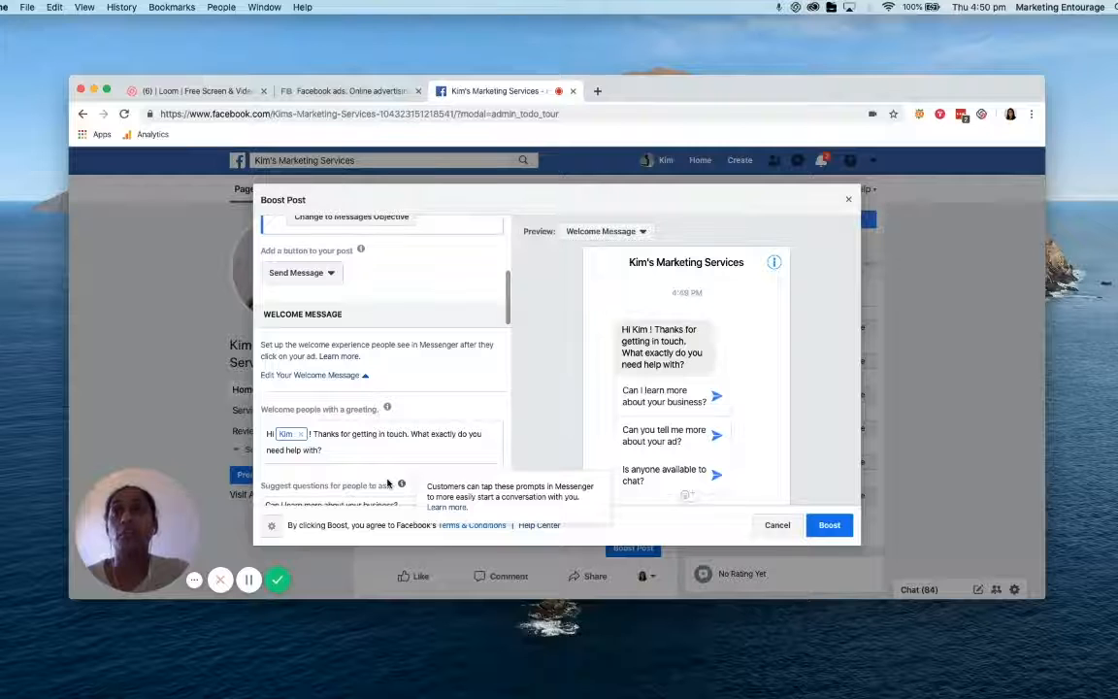
left_click(342, 449)
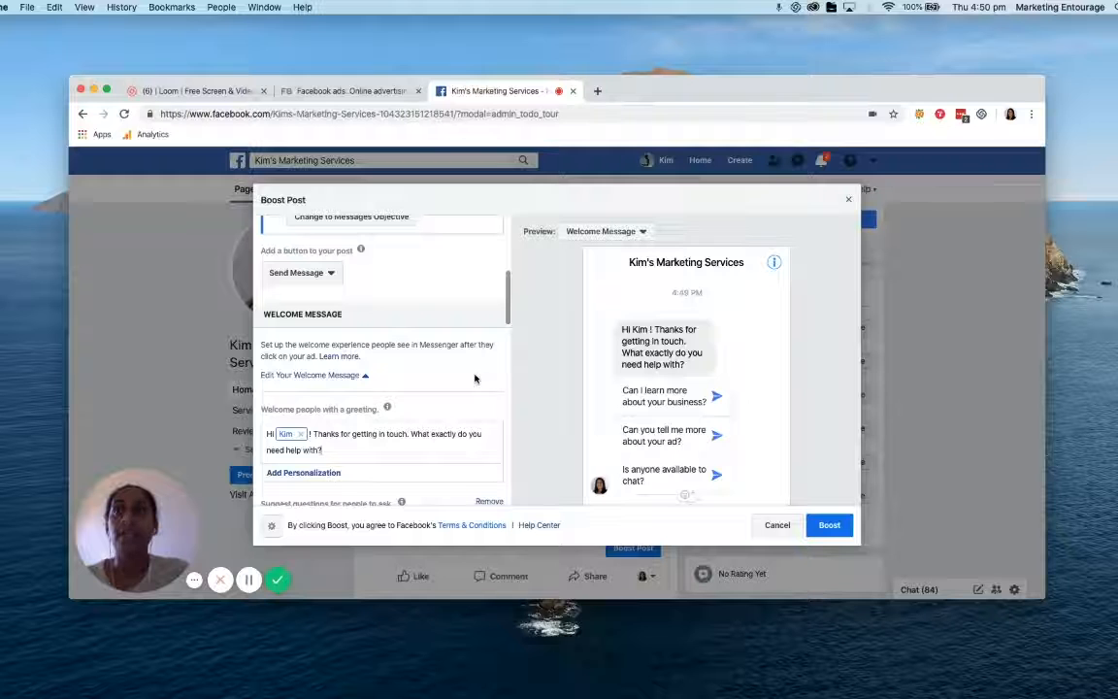
left_click(367, 378)
Choose the audience defined through targeting and set the radius around Melbourne, Victoria to 50 miles.
scroll(409, 435, "down", 1)
scroll(409, 436, "down", 5)
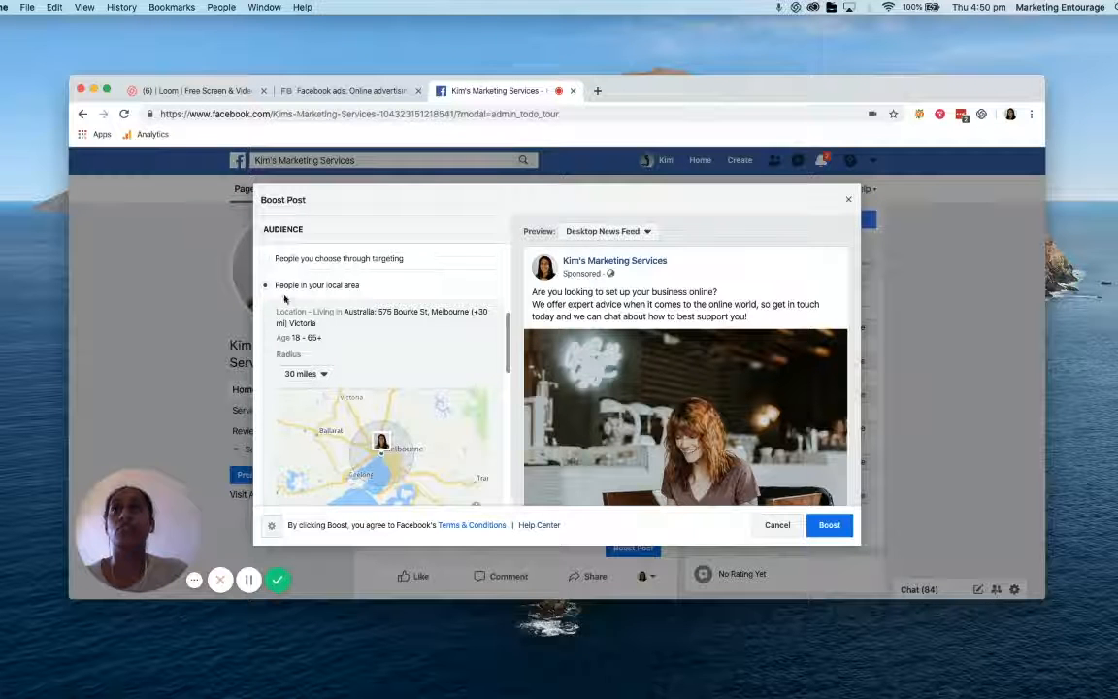
left_click(266, 259)
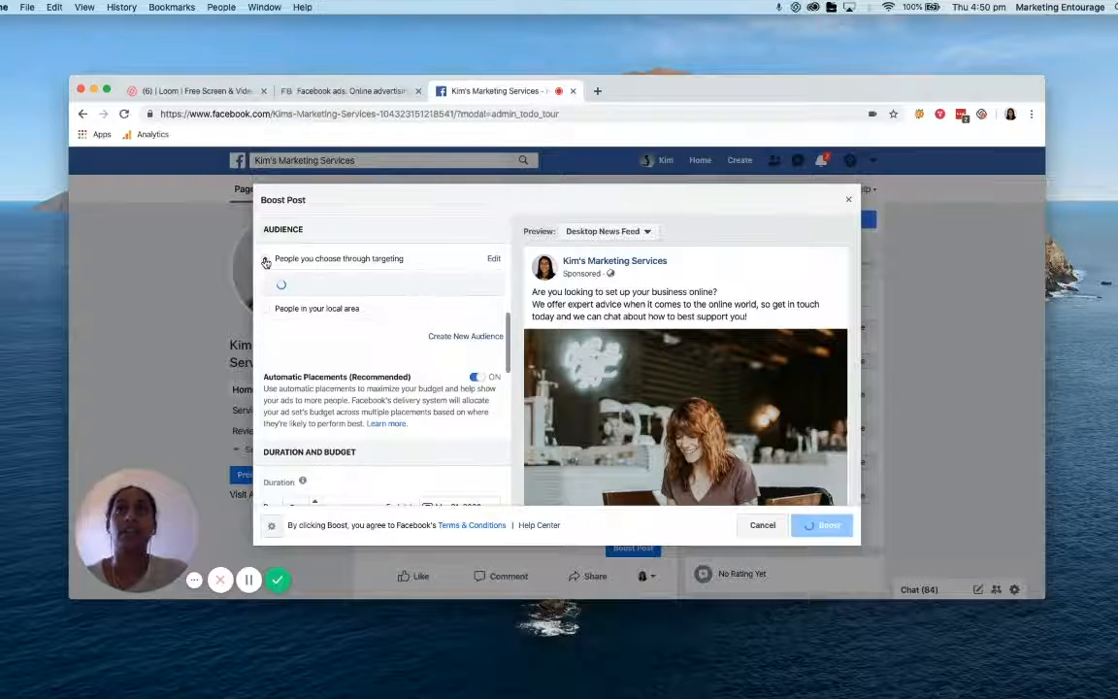
left_click(494, 261)
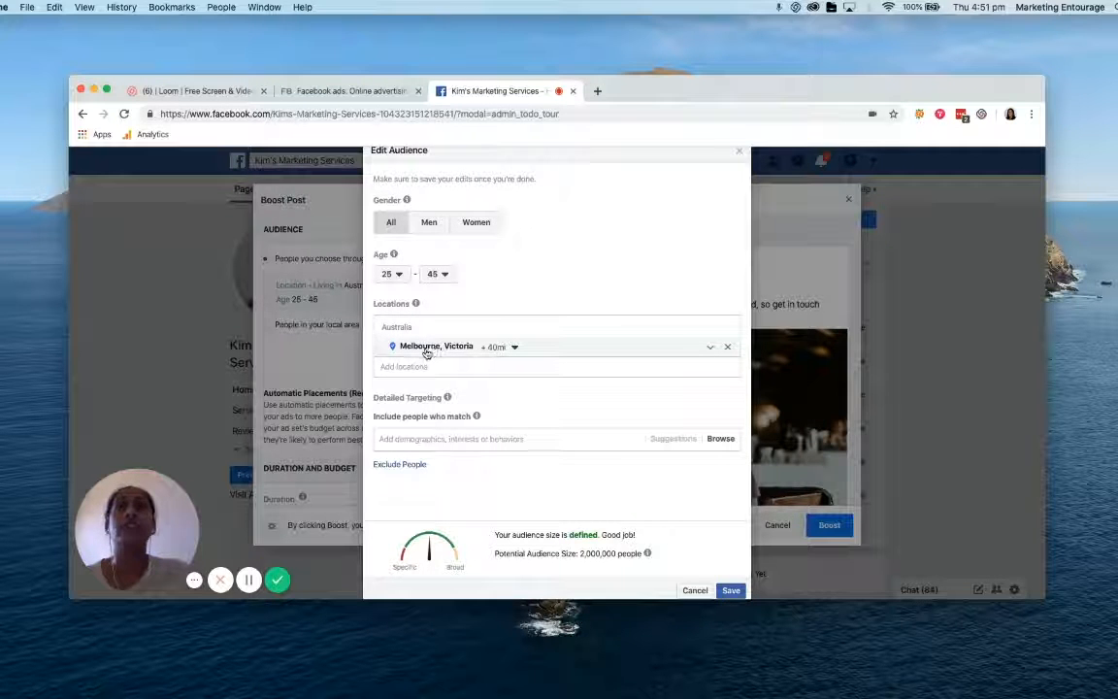
left_click(515, 348)
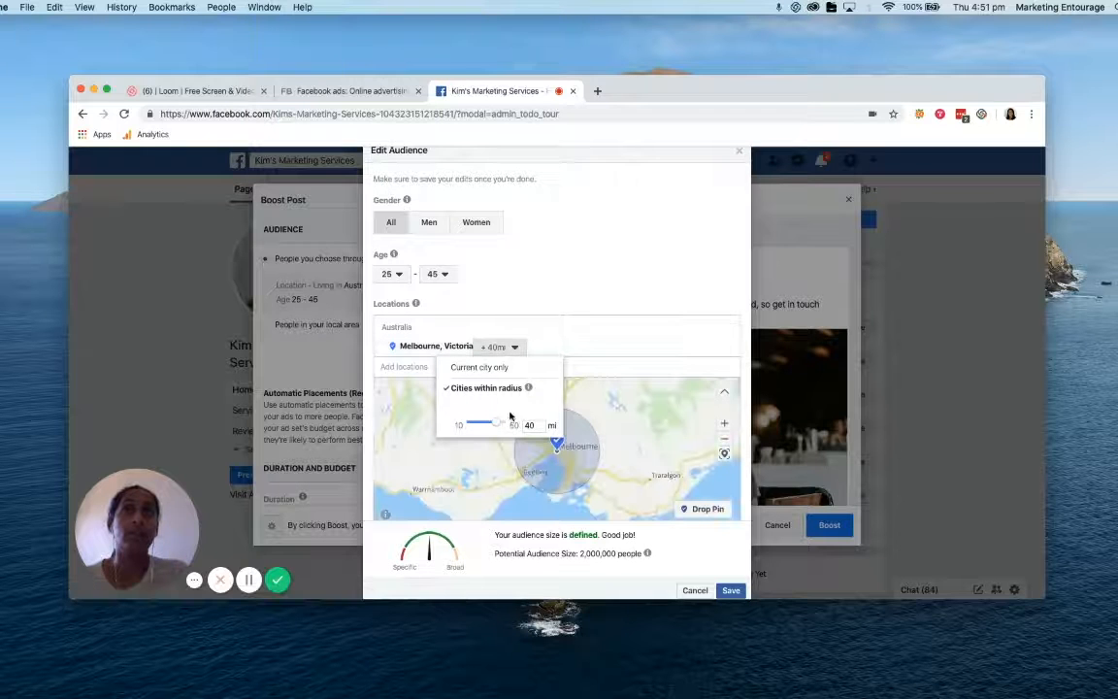
left_click_drag(498, 423, 526, 421)
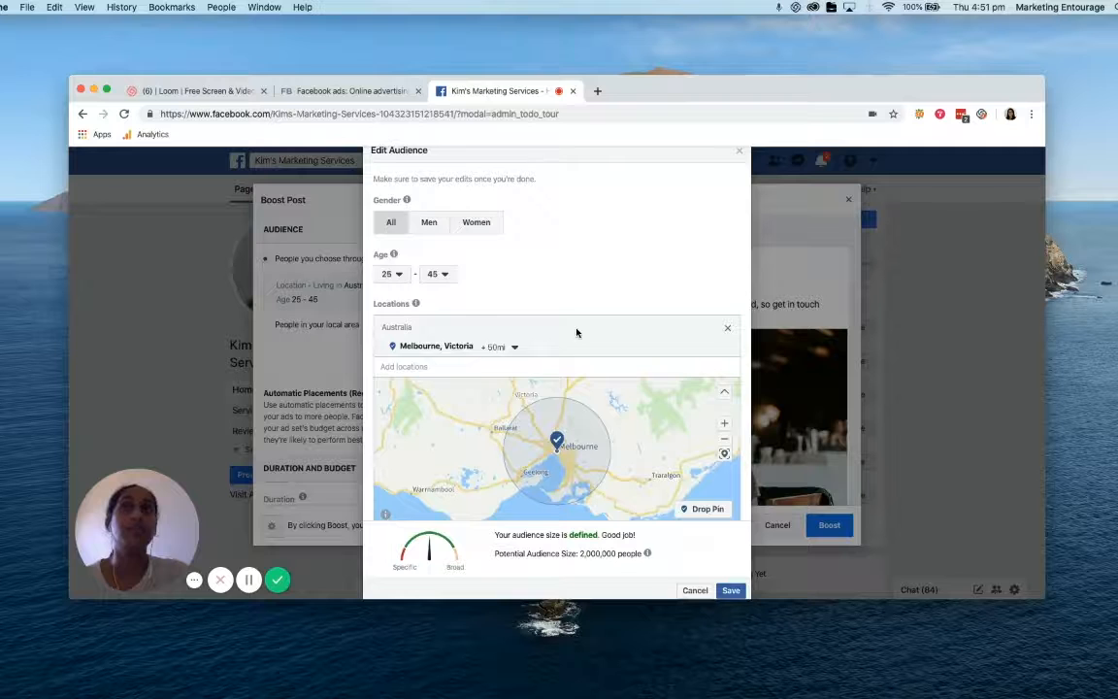
Browse the detailed targeting categories, examining the subcategories under Interests and Demographics without selecting any.
scroll(576, 333, "down", 3)
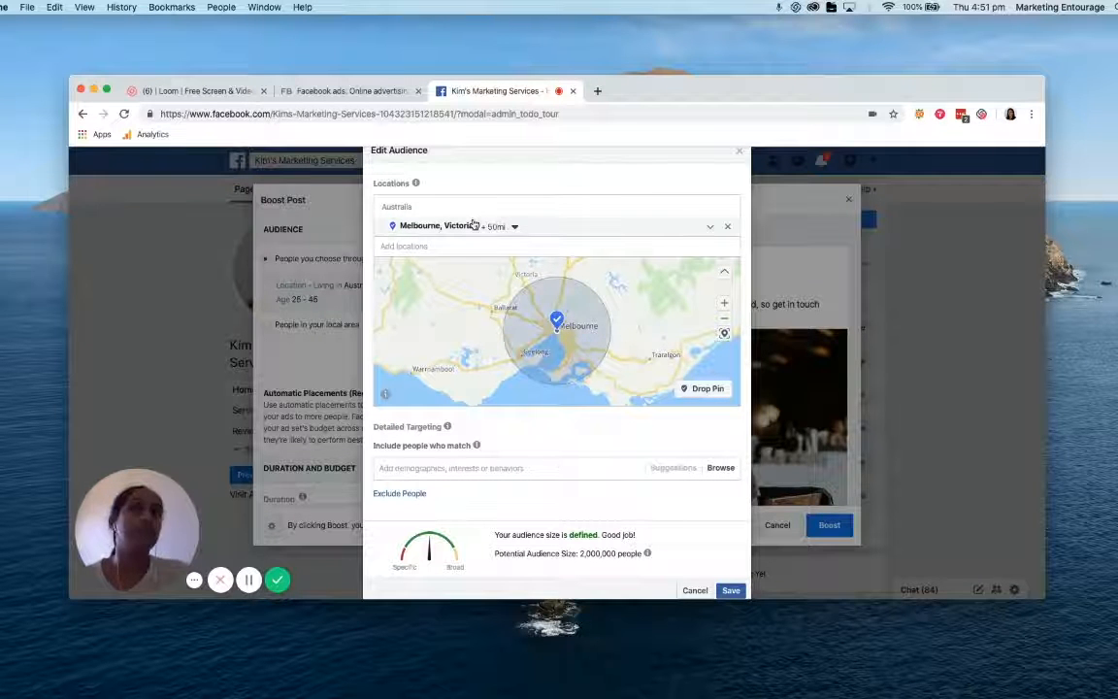
scroll(548, 481, "down", 1)
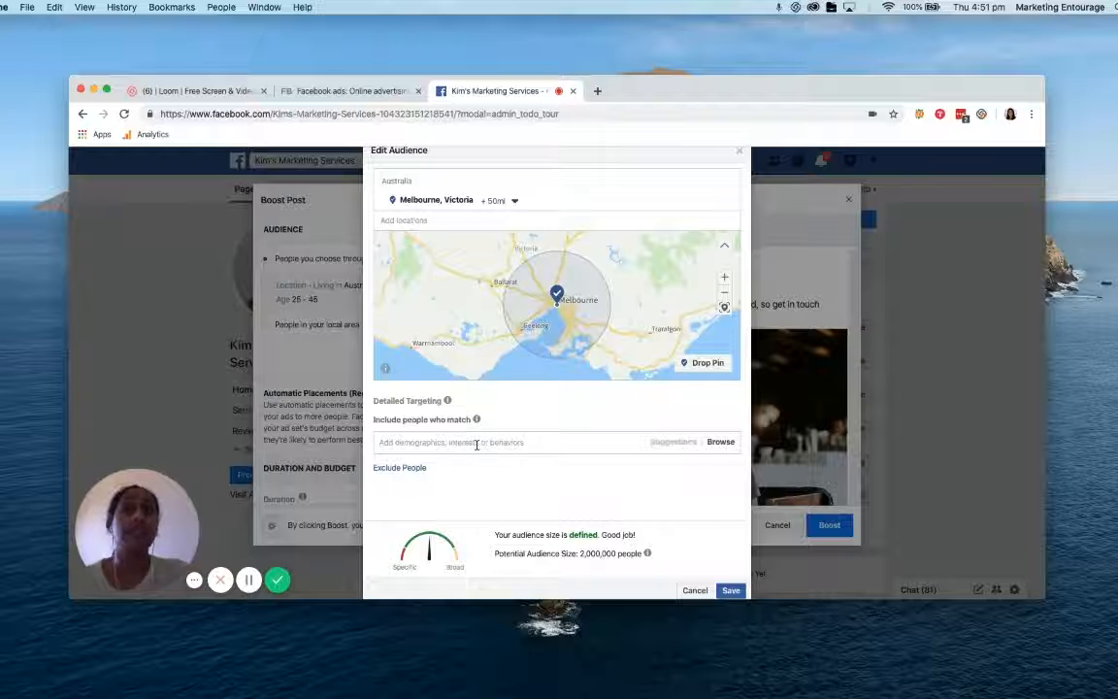
left_click(720, 441)
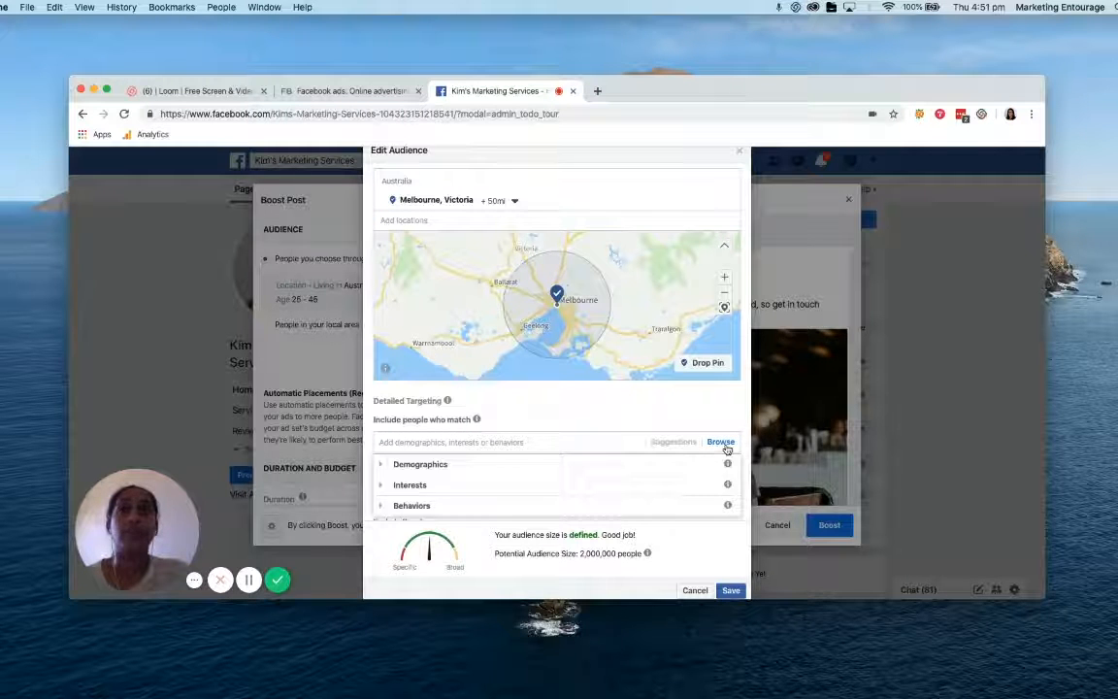
scroll(547, 484, "down", 1)
left_click(386, 430)
scroll(473, 455, "down", 1)
scroll(472, 455, "down", 1)
scroll(473, 453, "up", 3)
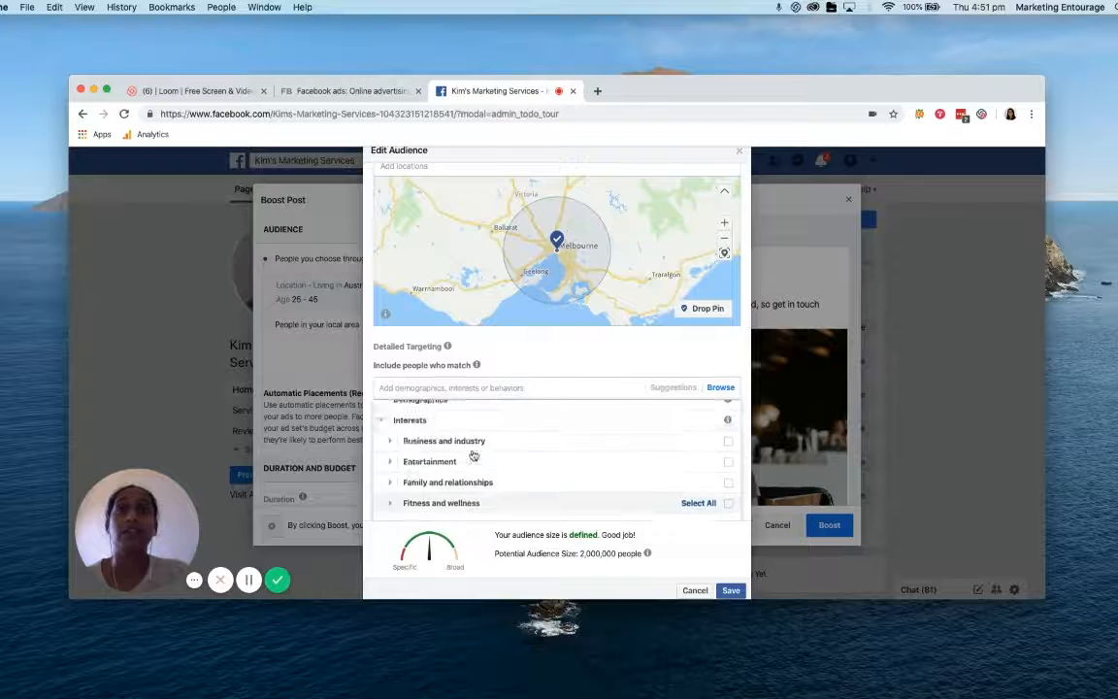
left_click(386, 415)
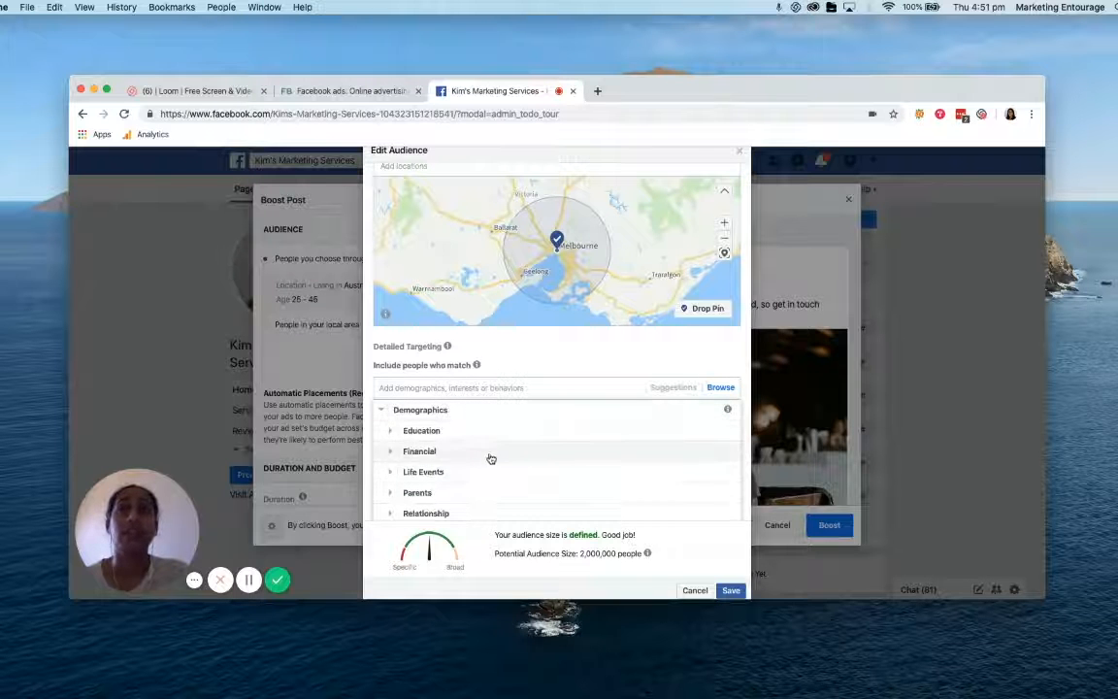
scroll(483, 442, "down", 1)
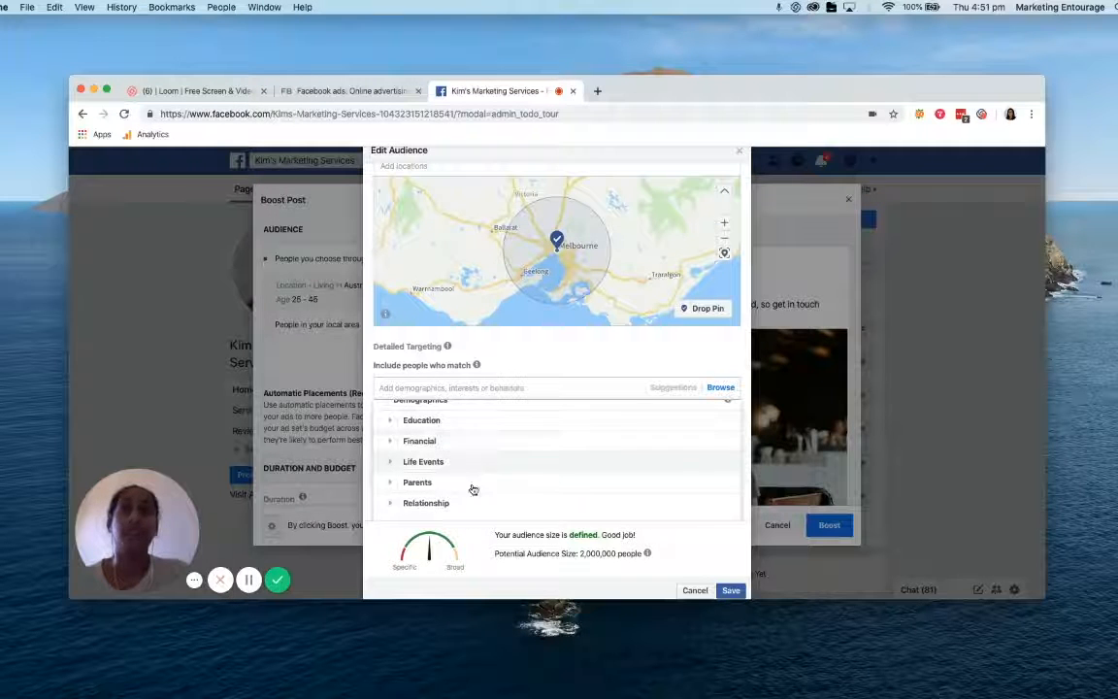
scroll(393, 414, "up", 1)
left_click(388, 408)
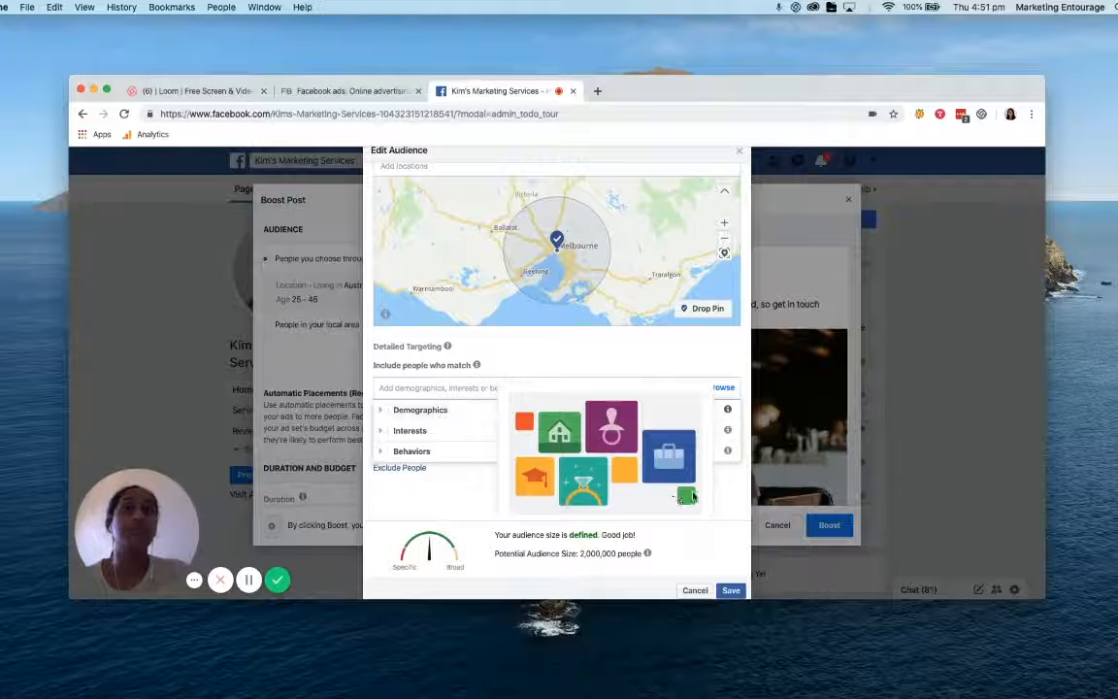
left_click(678, 496)
scroll(539, 482, "down", 1)
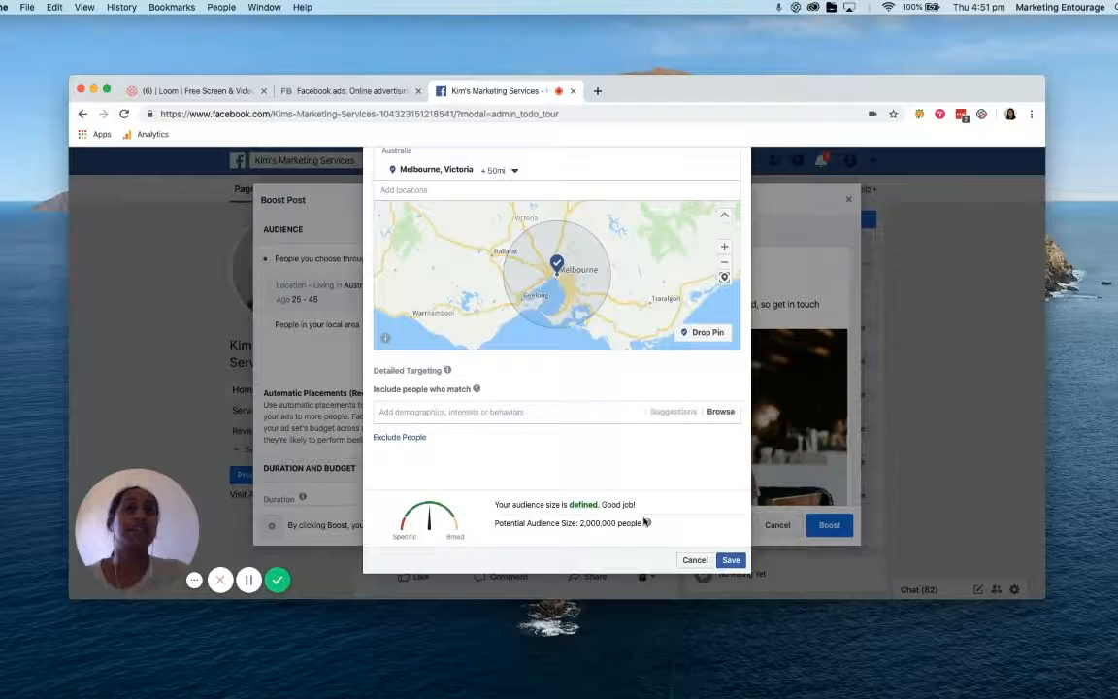
Check the audience's location and targeting settings once more and save the edited audience.
scroll(509, 294, "up", 5)
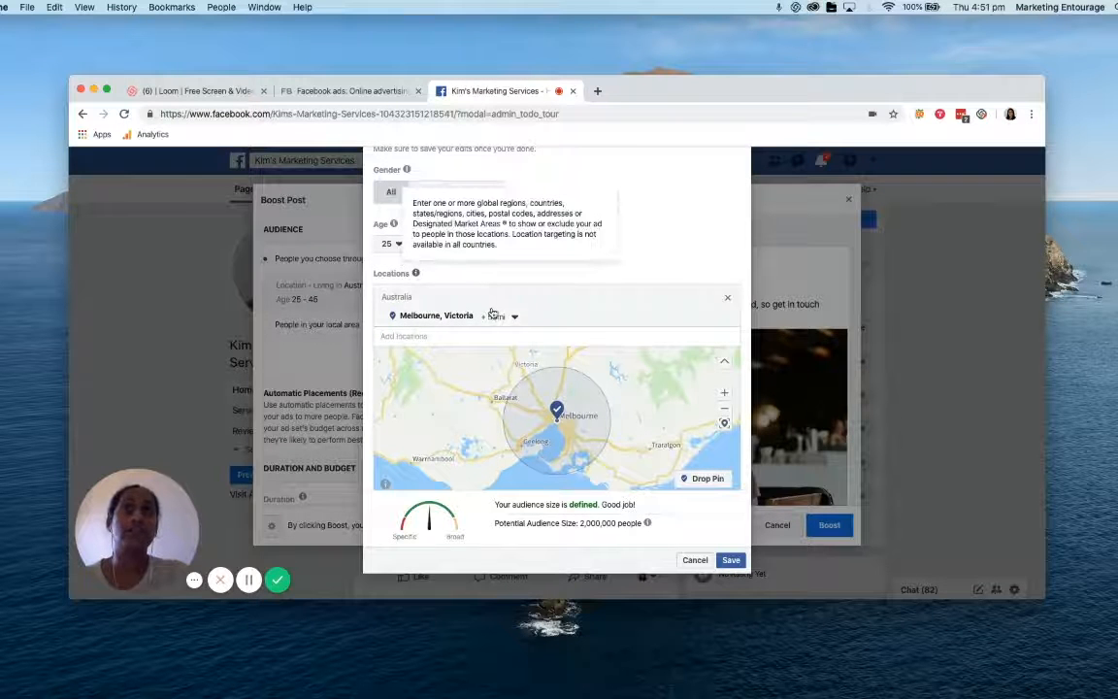
scroll(639, 350, "down", 5)
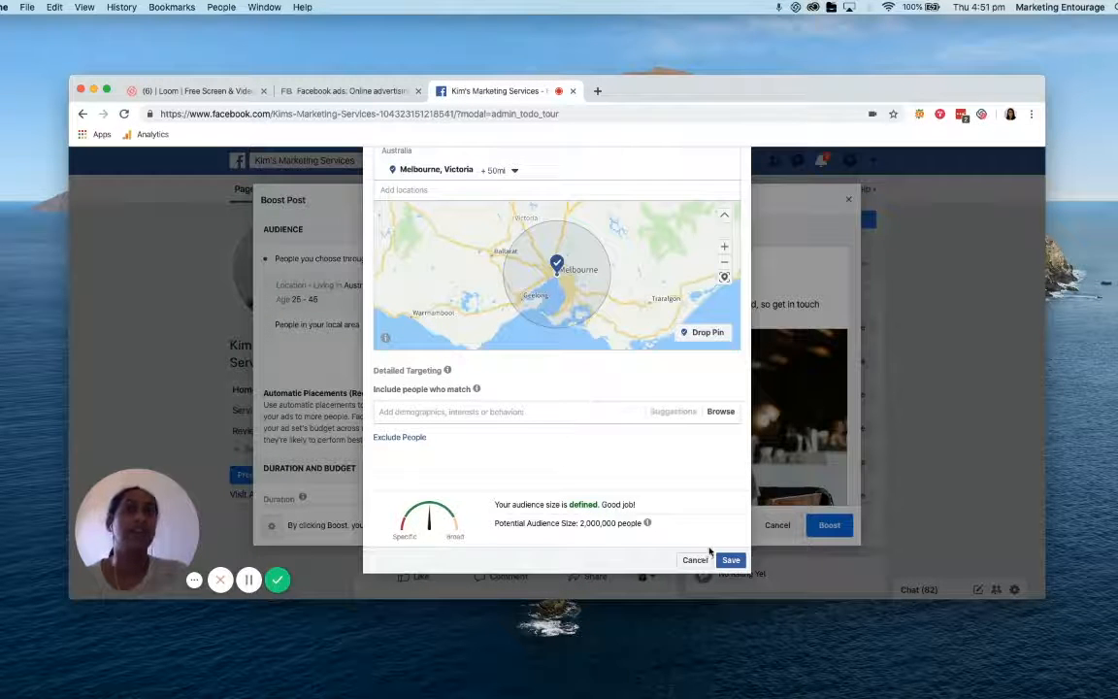
left_click(730, 560)
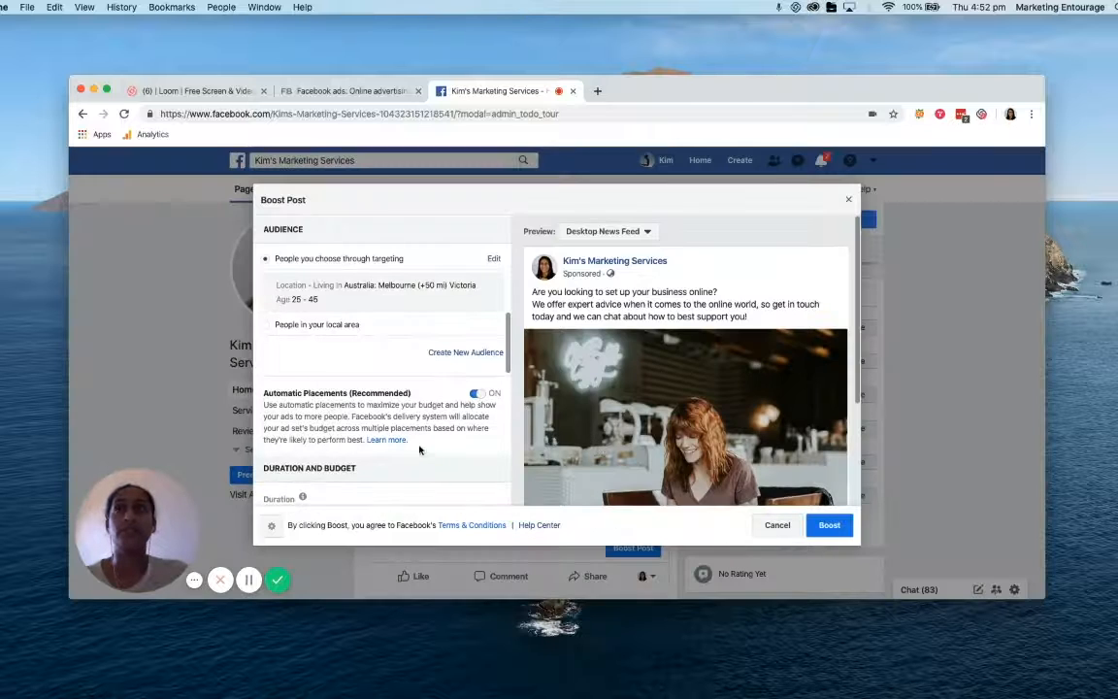
Try a shorter boost duration of 3 days, and set the duration back to 5 days.
scroll(420, 449, "down", 5)
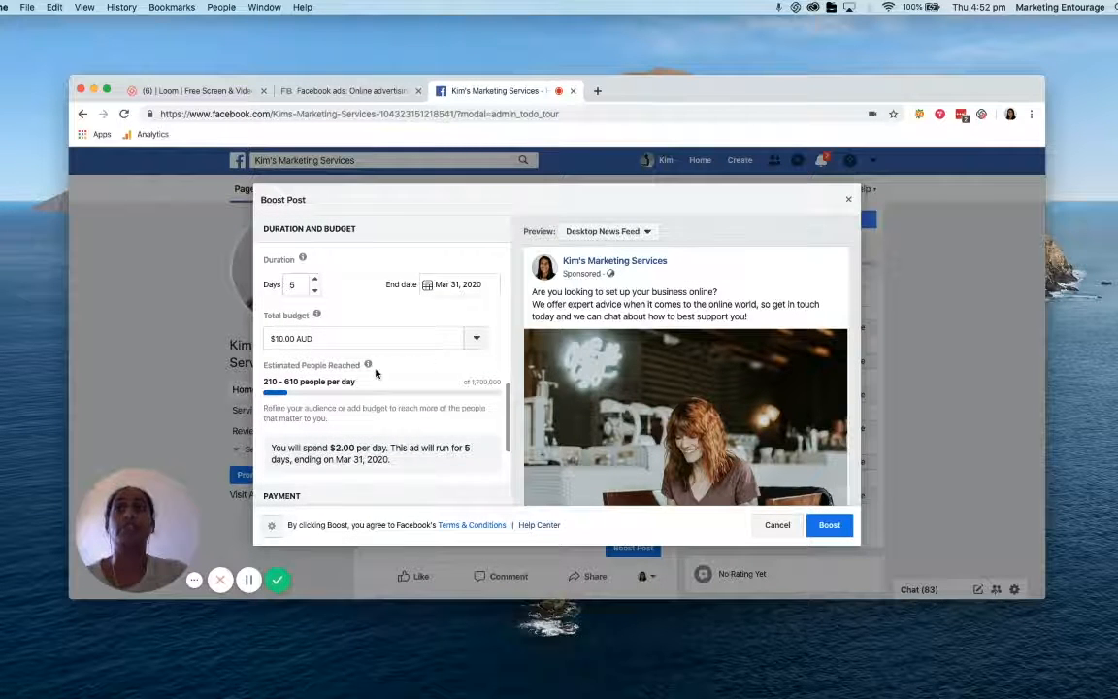
left_click(315, 289)
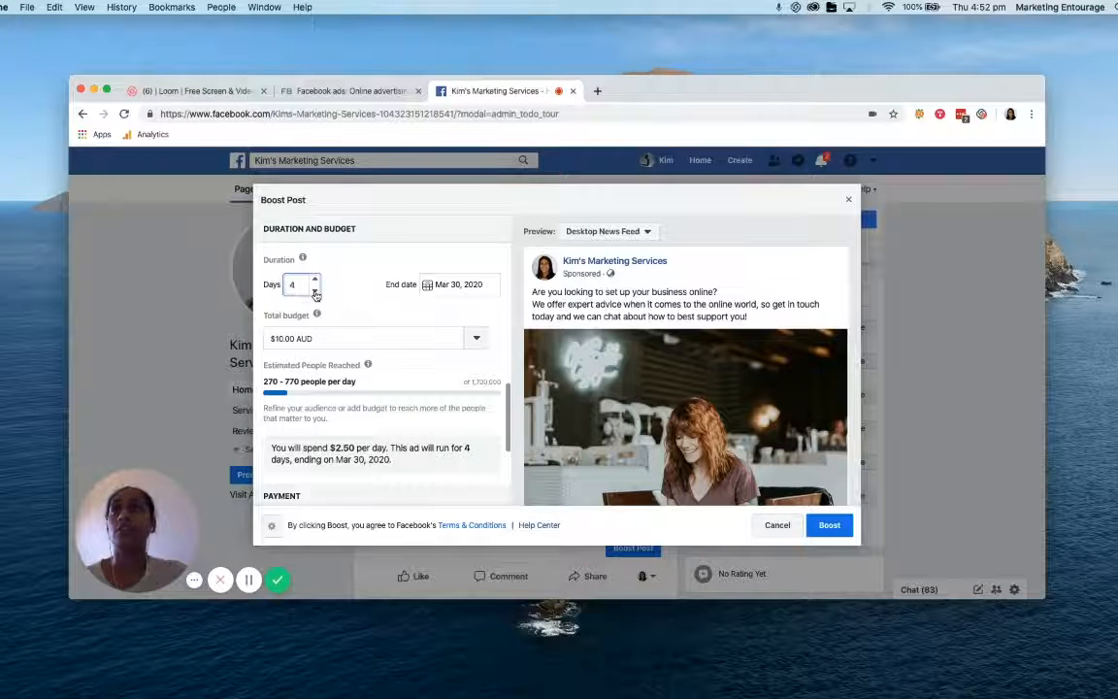
left_click(315, 290)
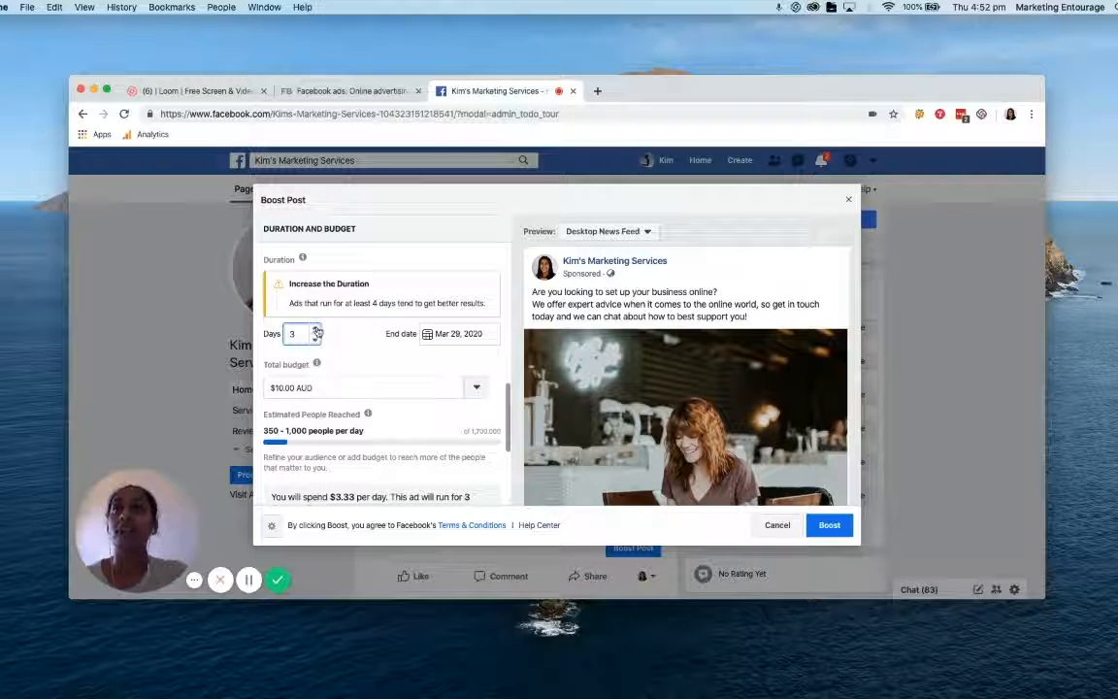
left_click(316, 328)
left_click(314, 281)
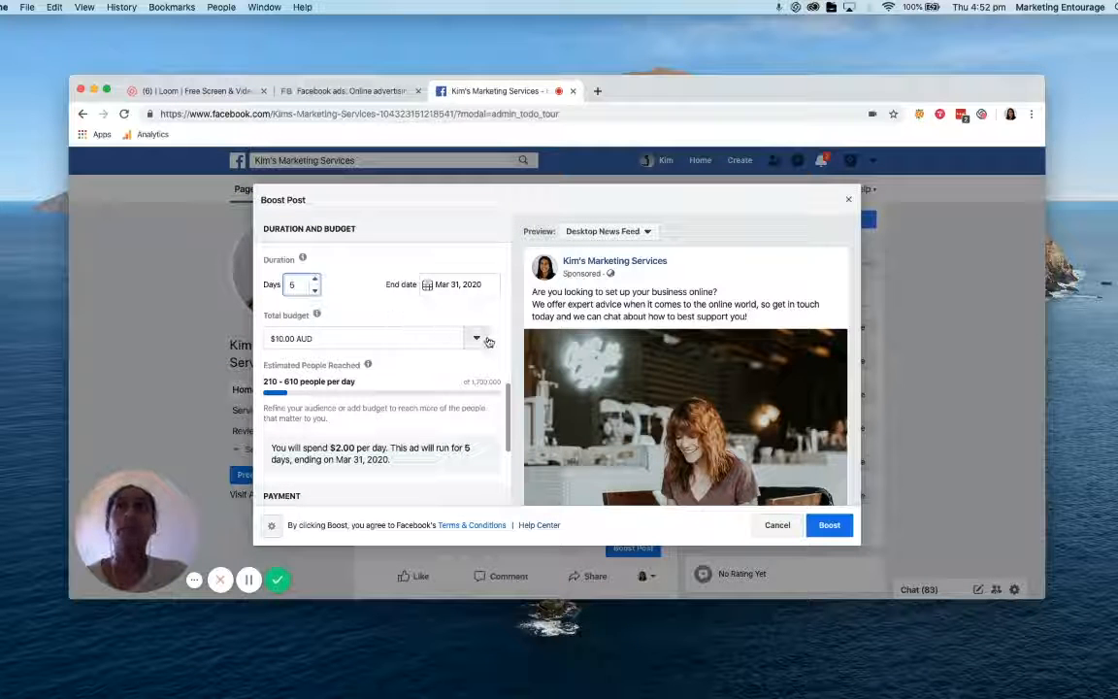
Examine the available total budget amounts and the explanation of the estimated people reached.
left_click(379, 339)
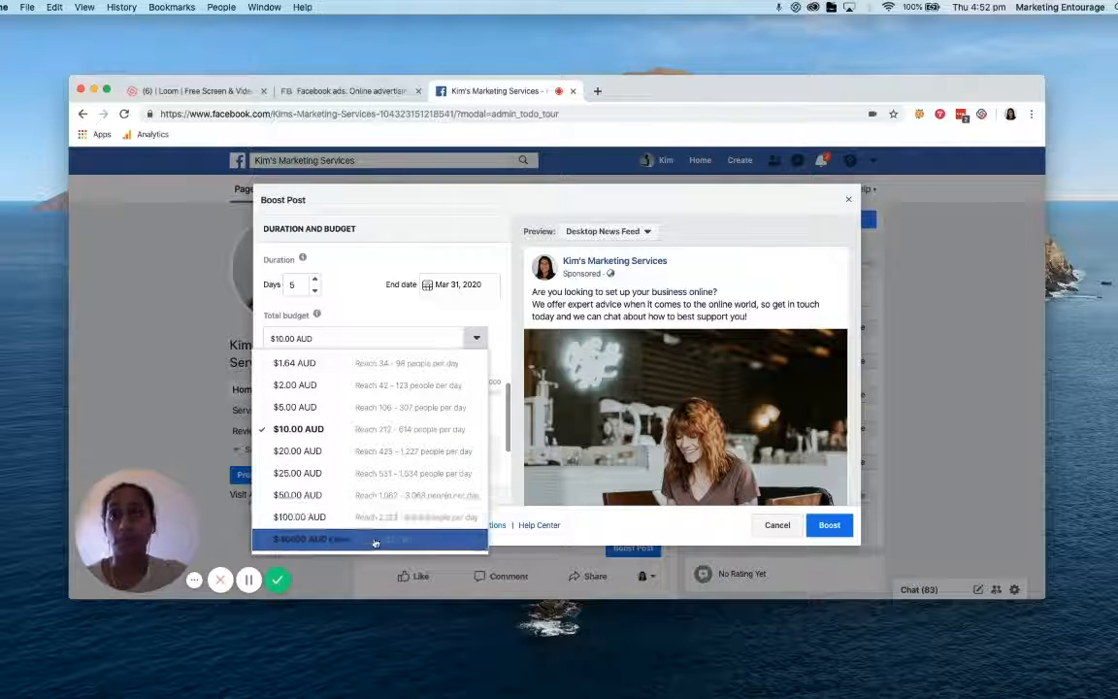
left_click(362, 305)
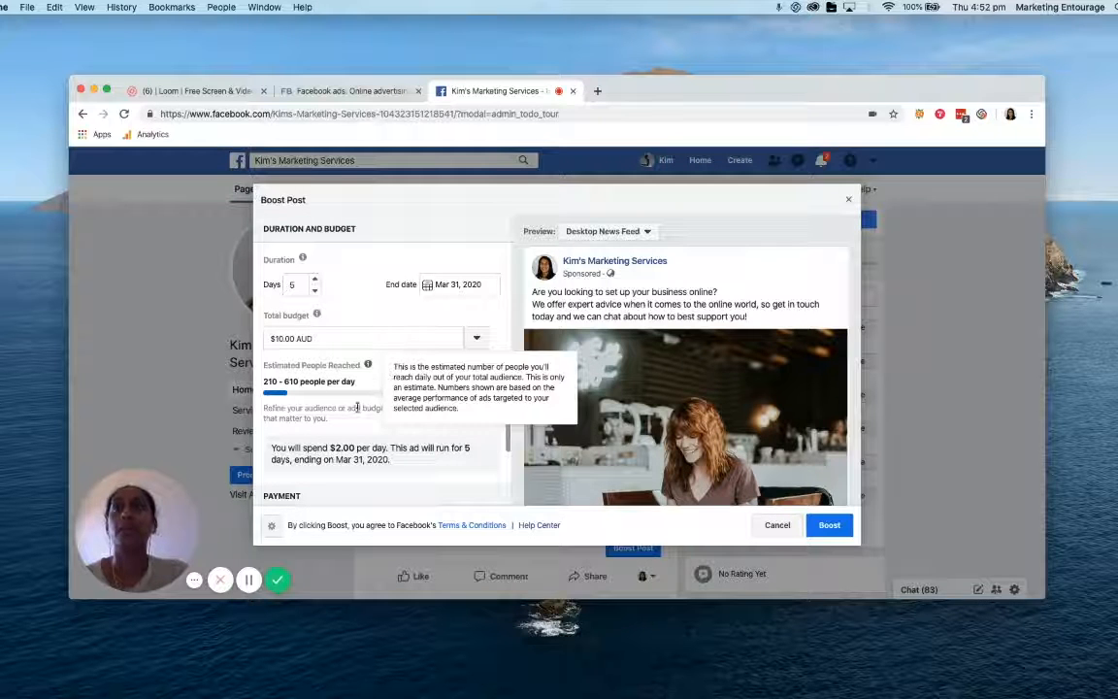
mouse_move(290, 370)
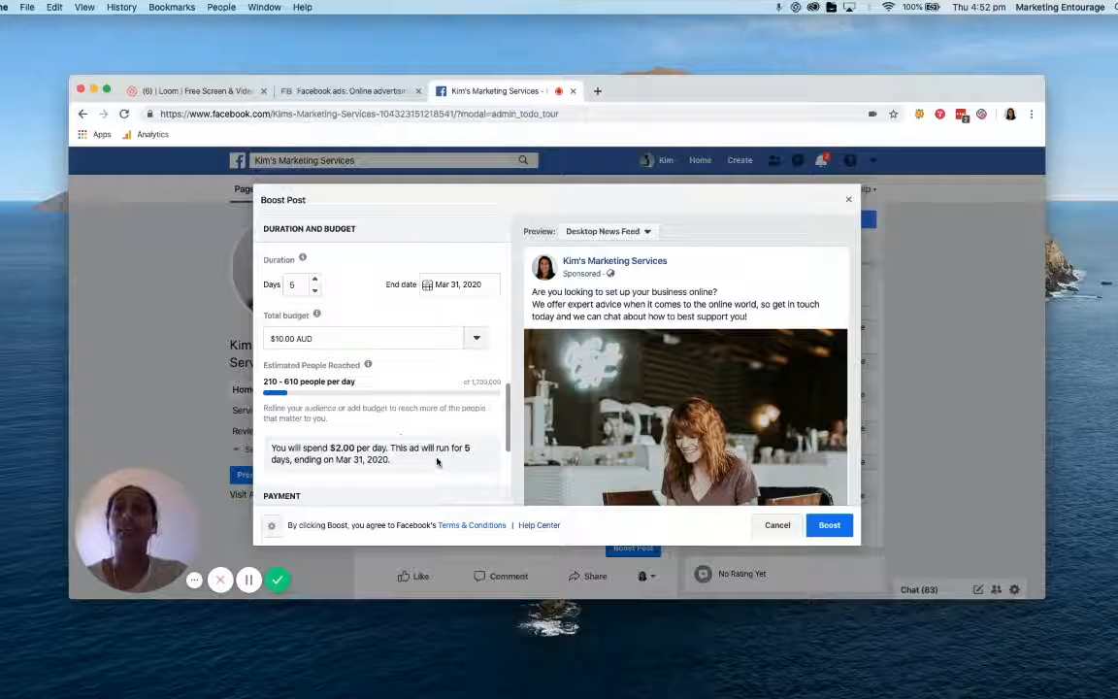
Review the payment summary, open the page for changing the payment method, and return to the boost setup.
scroll(436, 462, "down", 3)
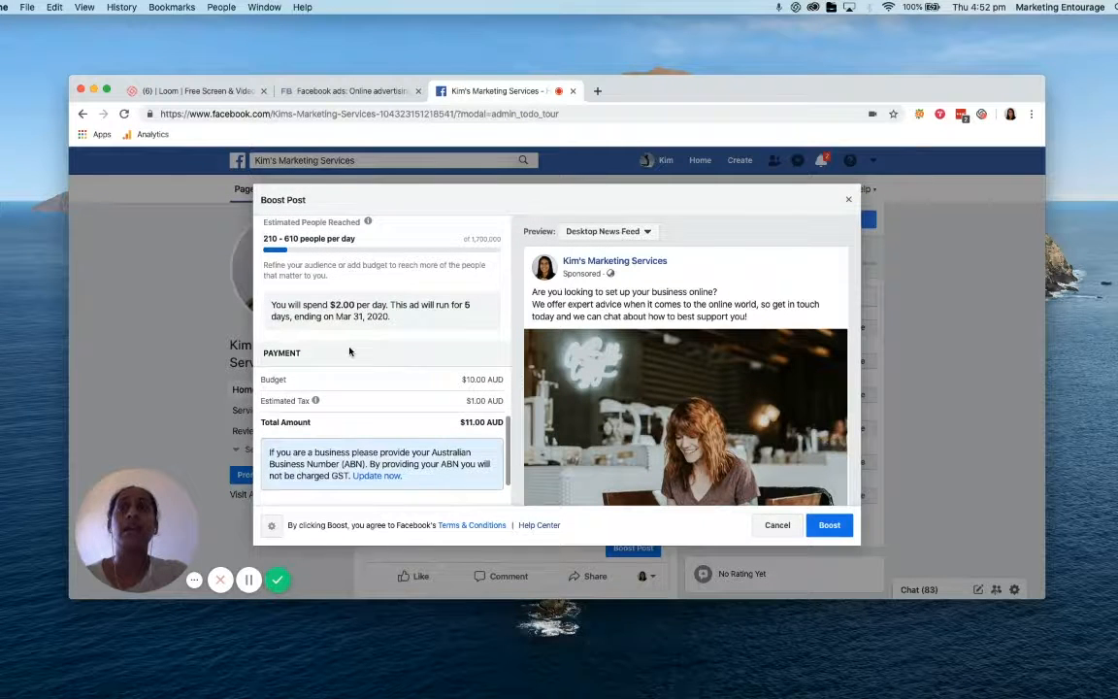
scroll(350, 352, "down", 1)
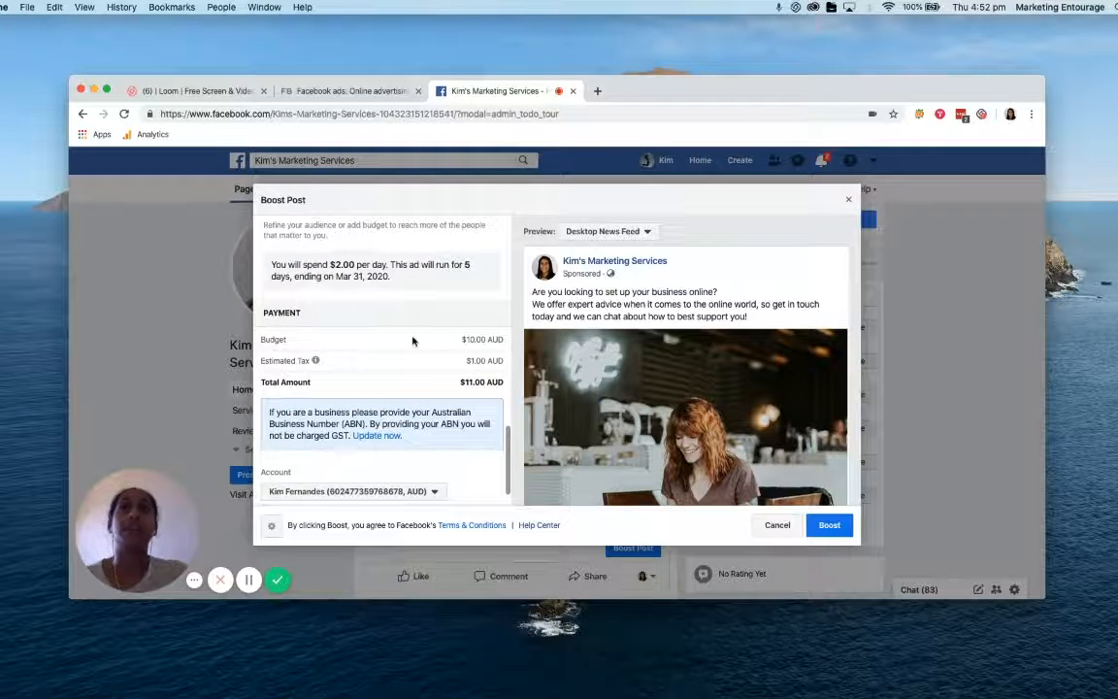
scroll(412, 341, "down", 1)
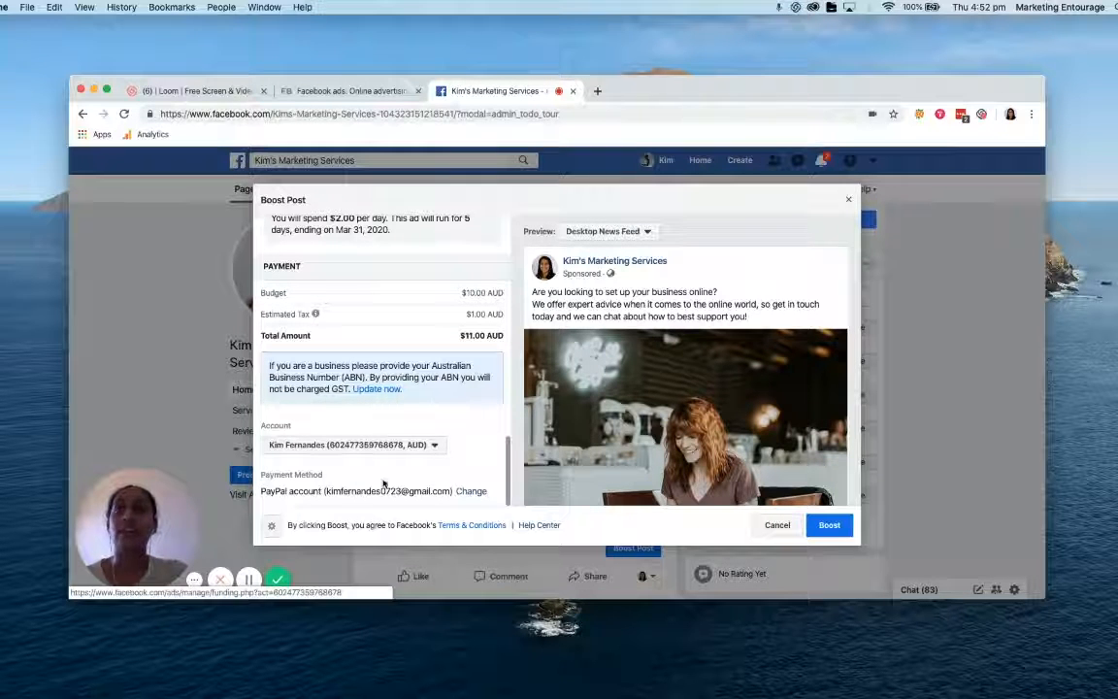
left_click(472, 492)
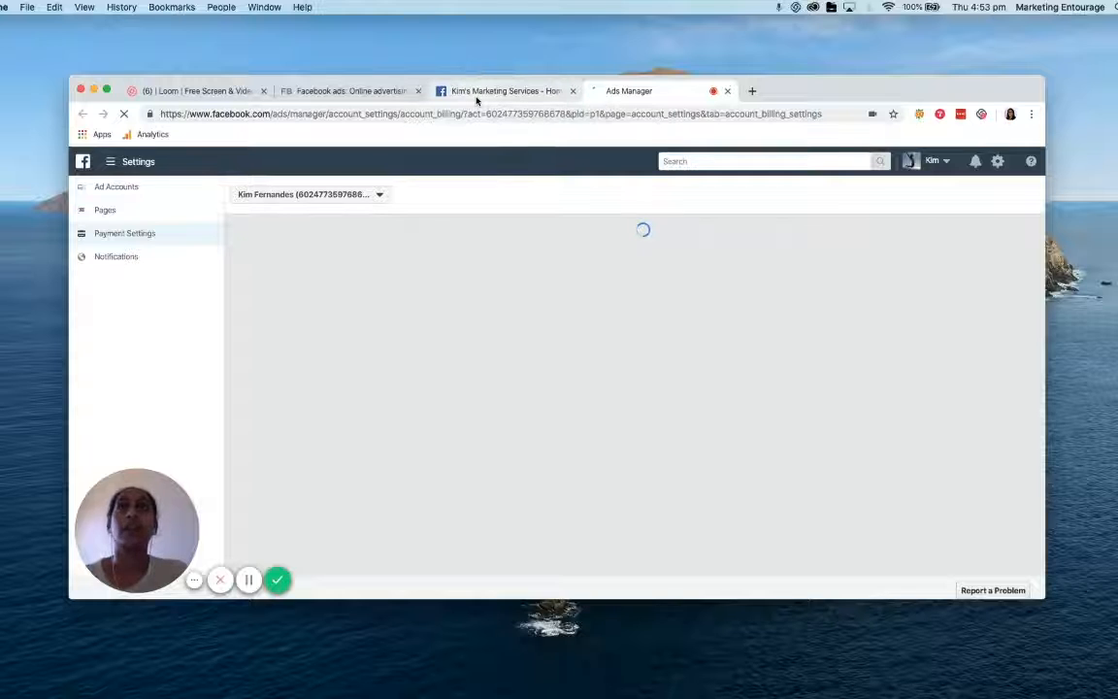
left_click(480, 94)
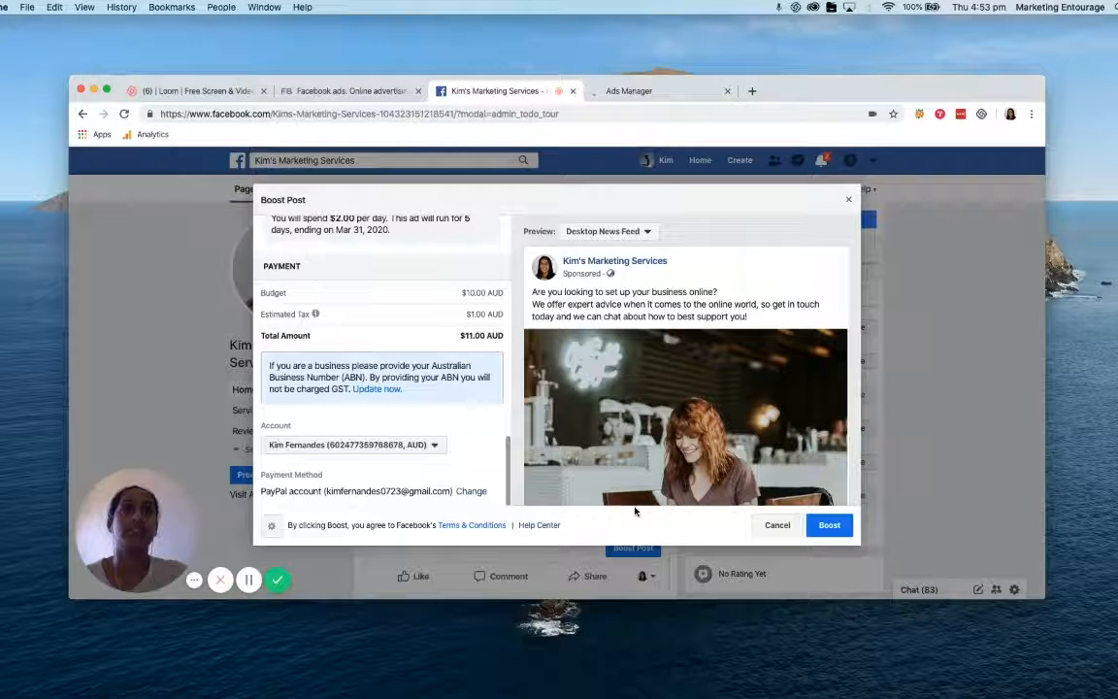
Check the Desktop News Feed preview through to its Send Message button and submit the post for boosting.
scroll(684, 444, "down", 2)
scroll(696, 411, "down", 2)
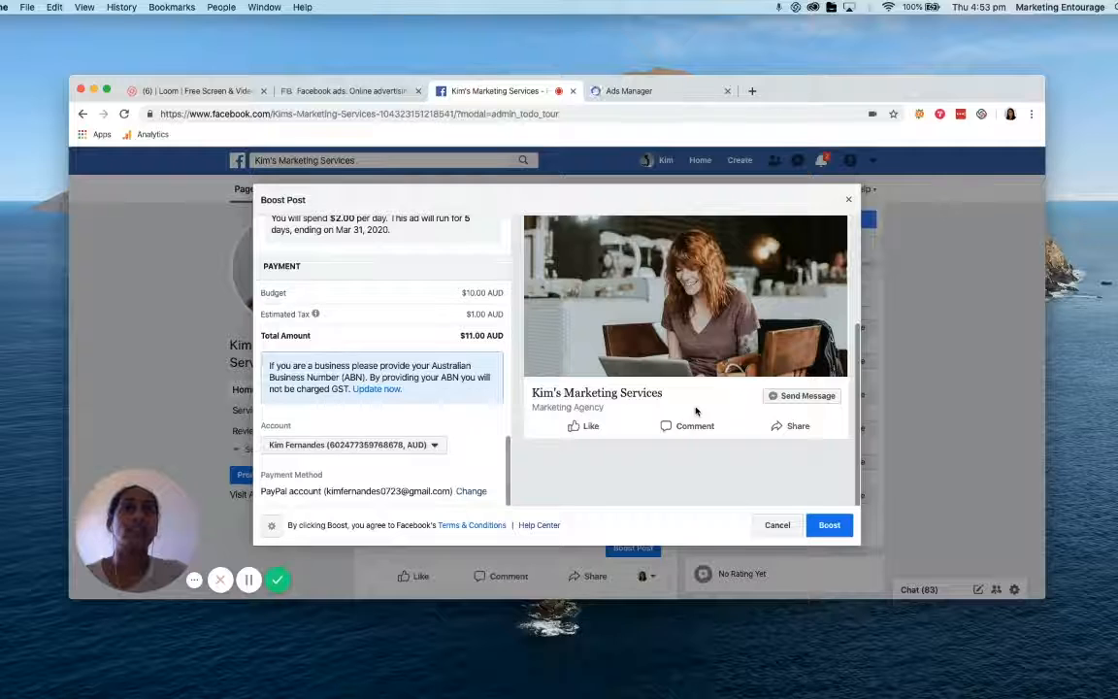
scroll(696, 412, "up", 5)
scroll(611, 260, "down", 2)
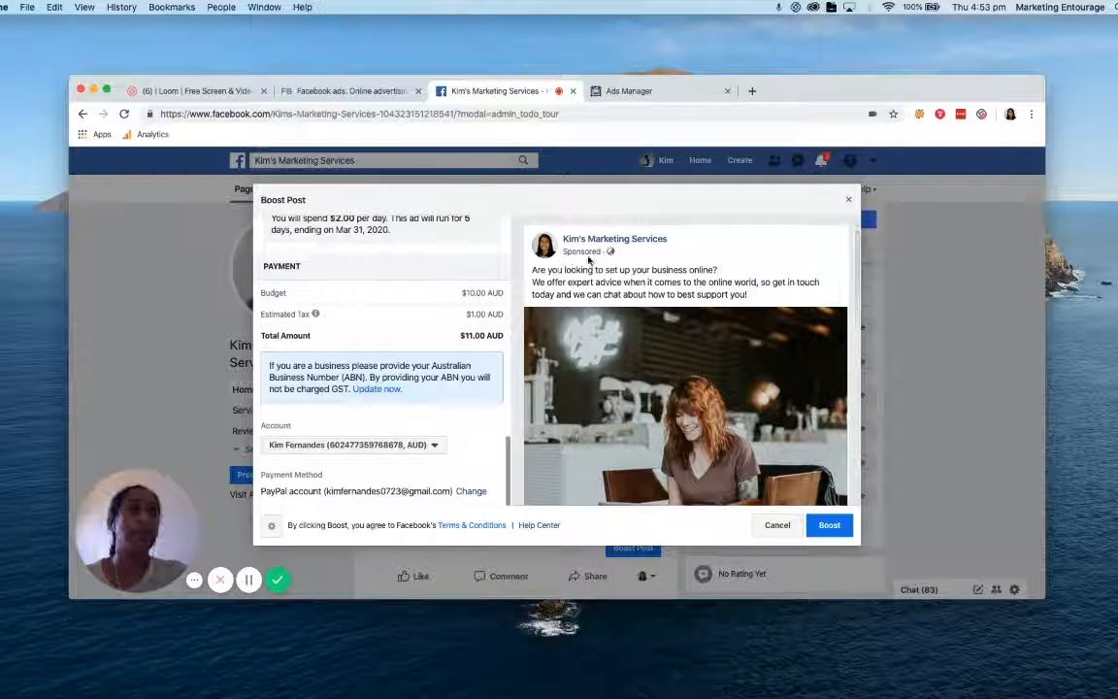
scroll(589, 406, "down", 5)
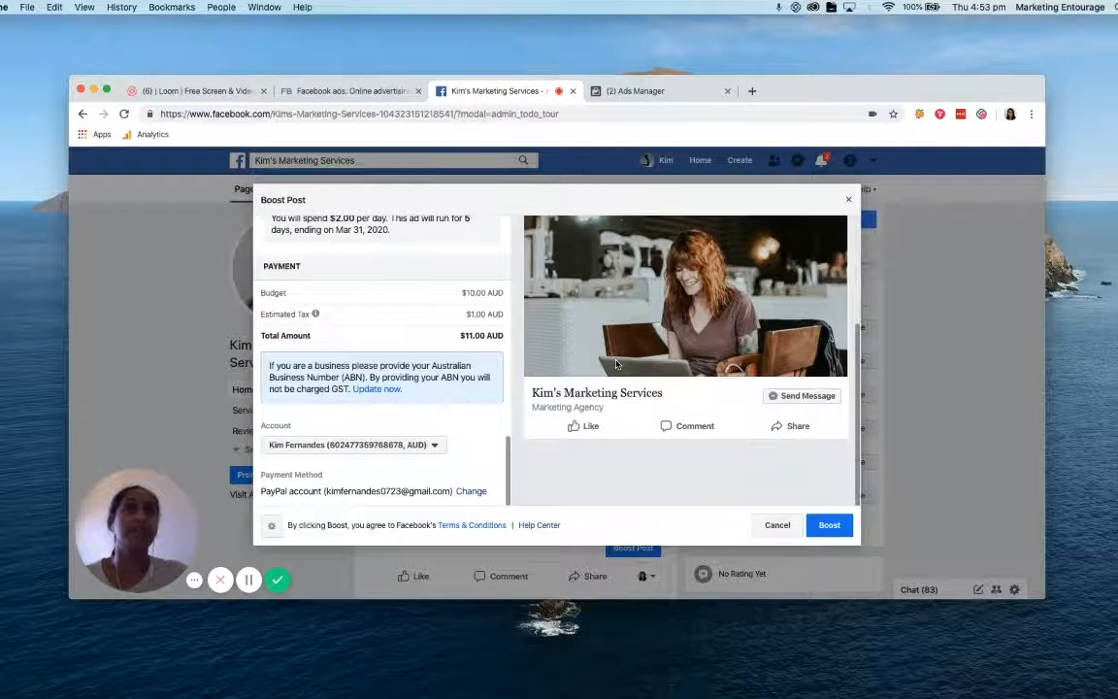
left_click(826, 528)
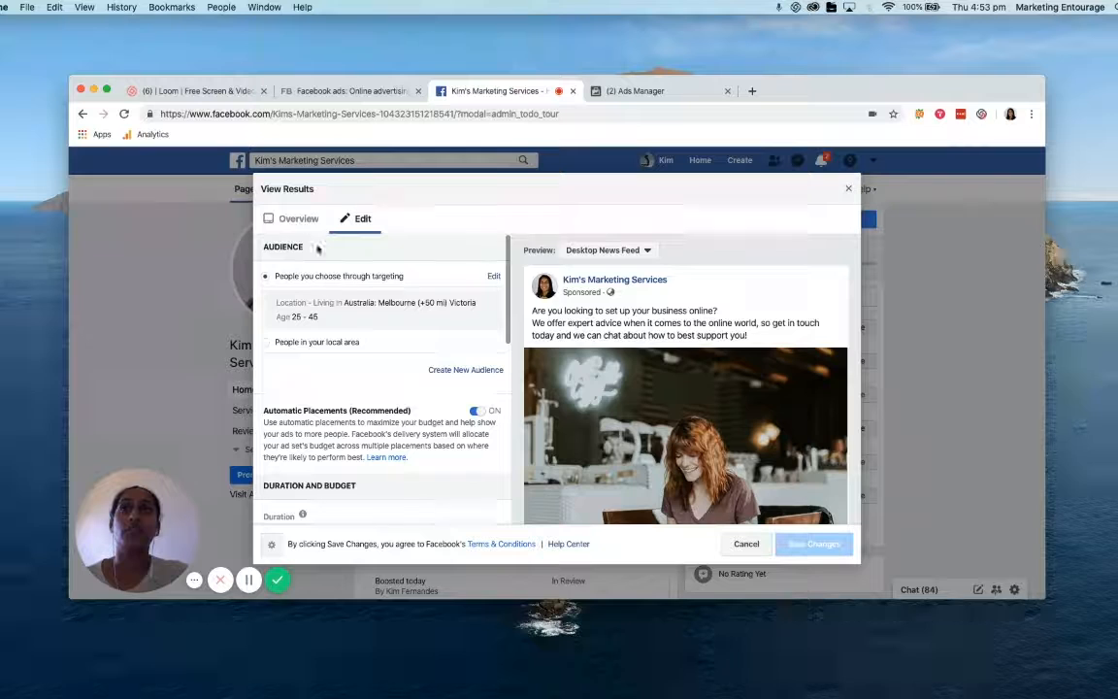
Examine the boost's results overview, including the options to add budget, the ad details and the audience.
left_click(298, 220)
scroll(391, 414, "down", 5)
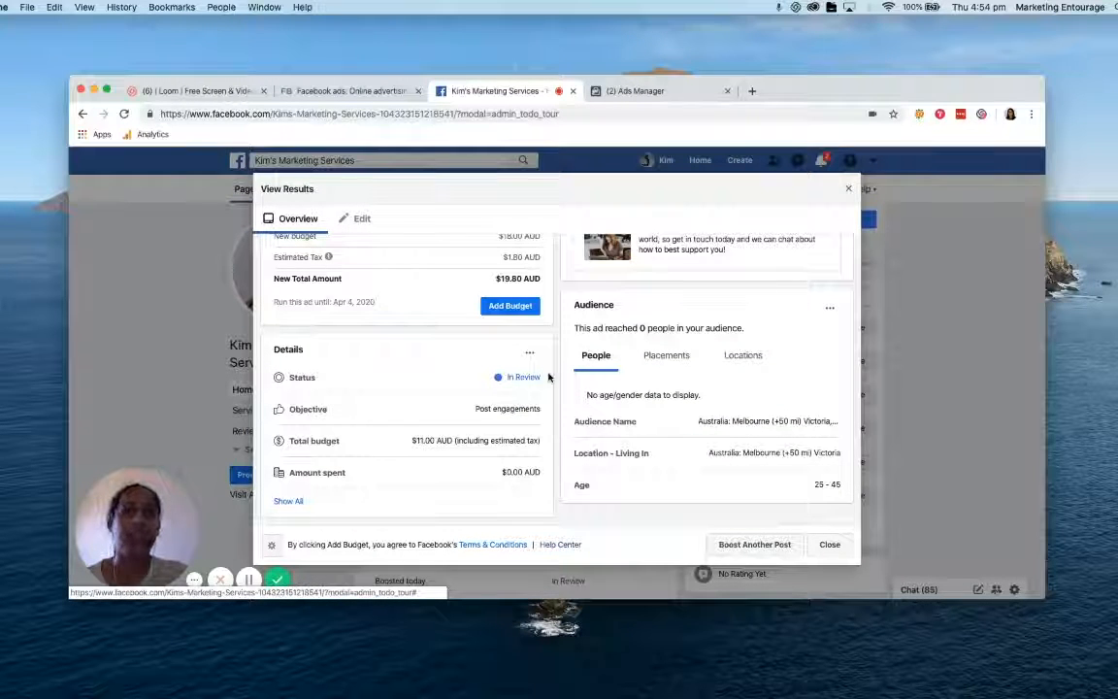
scroll(602, 390, "up", 5)
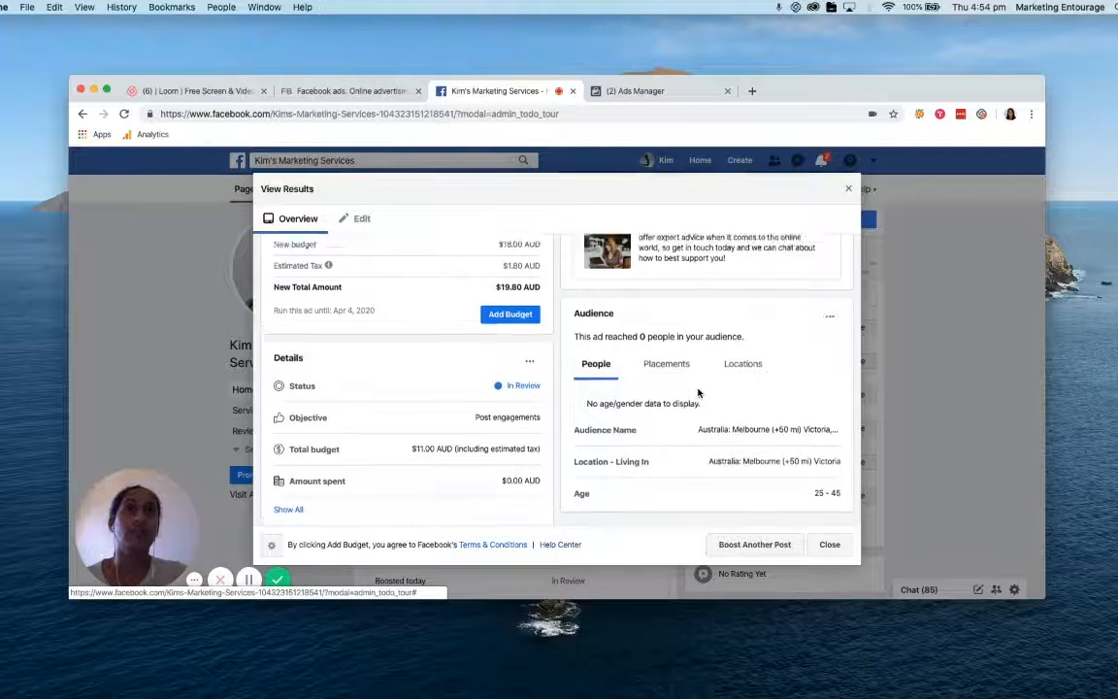
scroll(399, 399, "down", 5)
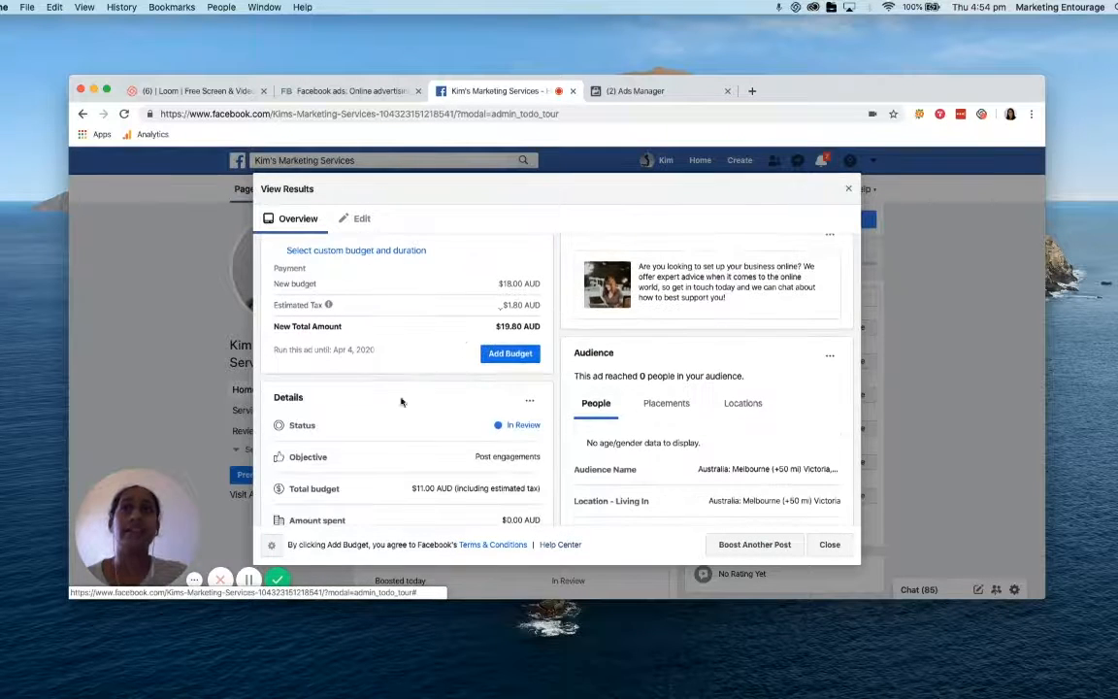
scroll(461, 309, "up", 5)
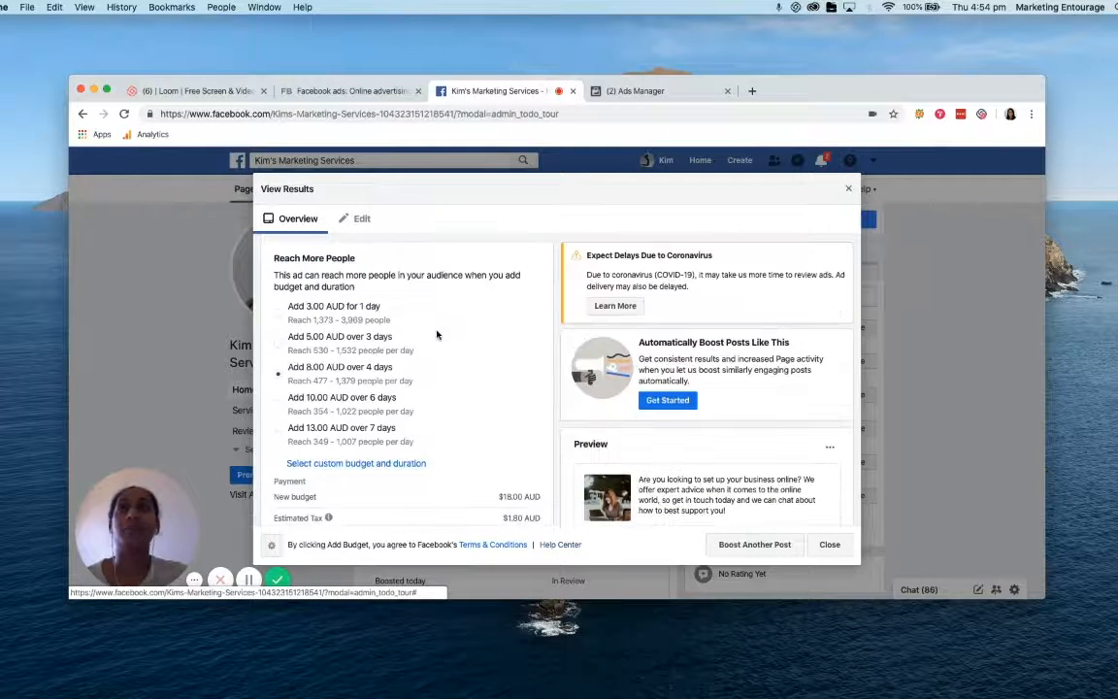
Look at the boost's editable settings, and return to the overview to examine the complete list of ad details.
left_click(361, 220)
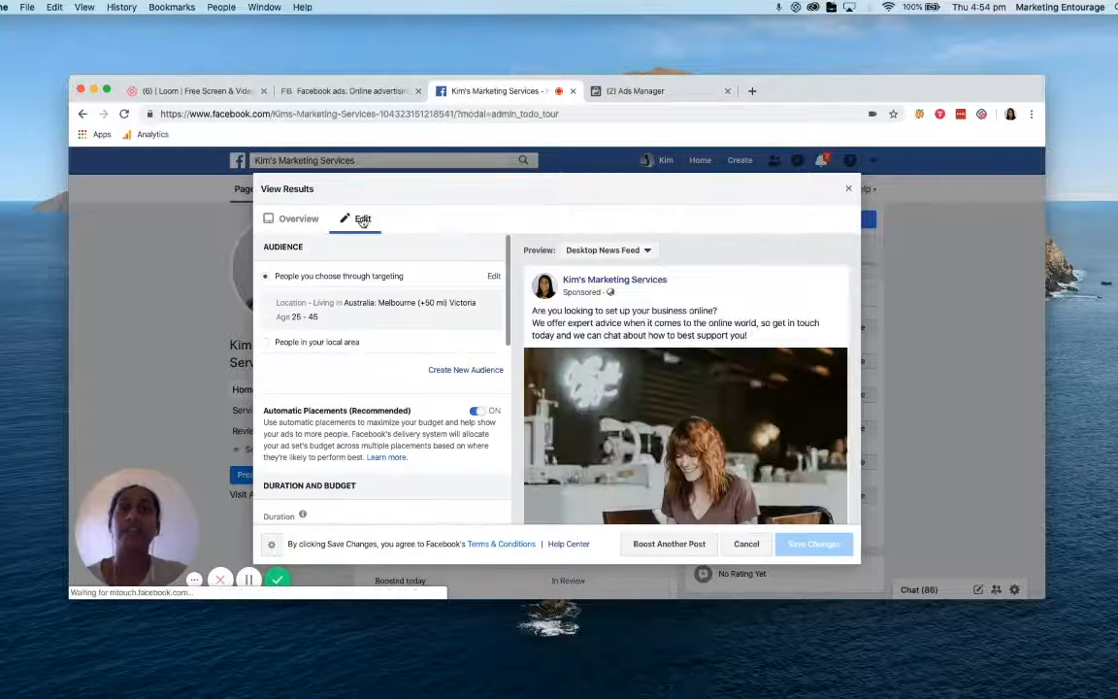
left_click(291, 221)
scroll(427, 407, "down", 10)
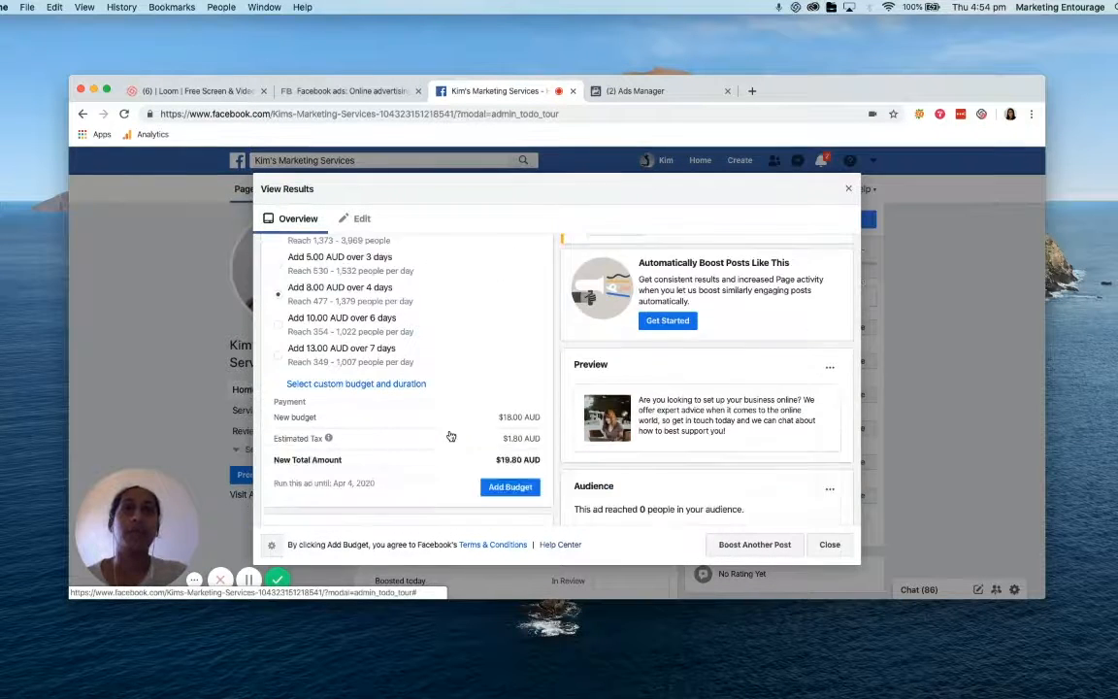
left_click(287, 501)
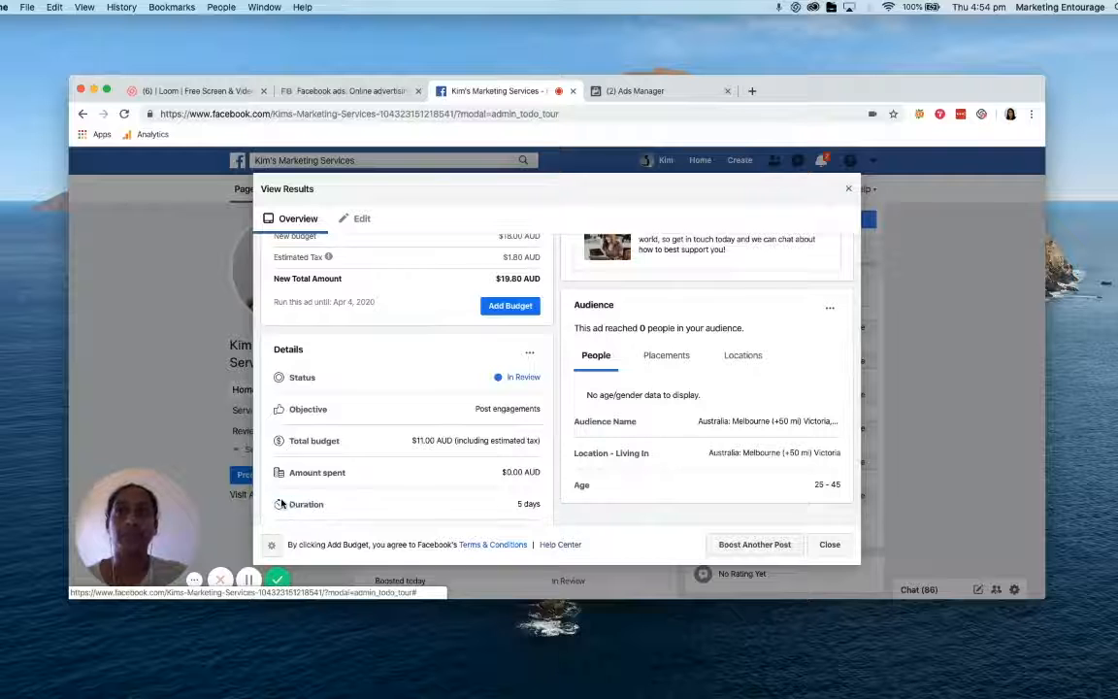
scroll(395, 501, "down", 3)
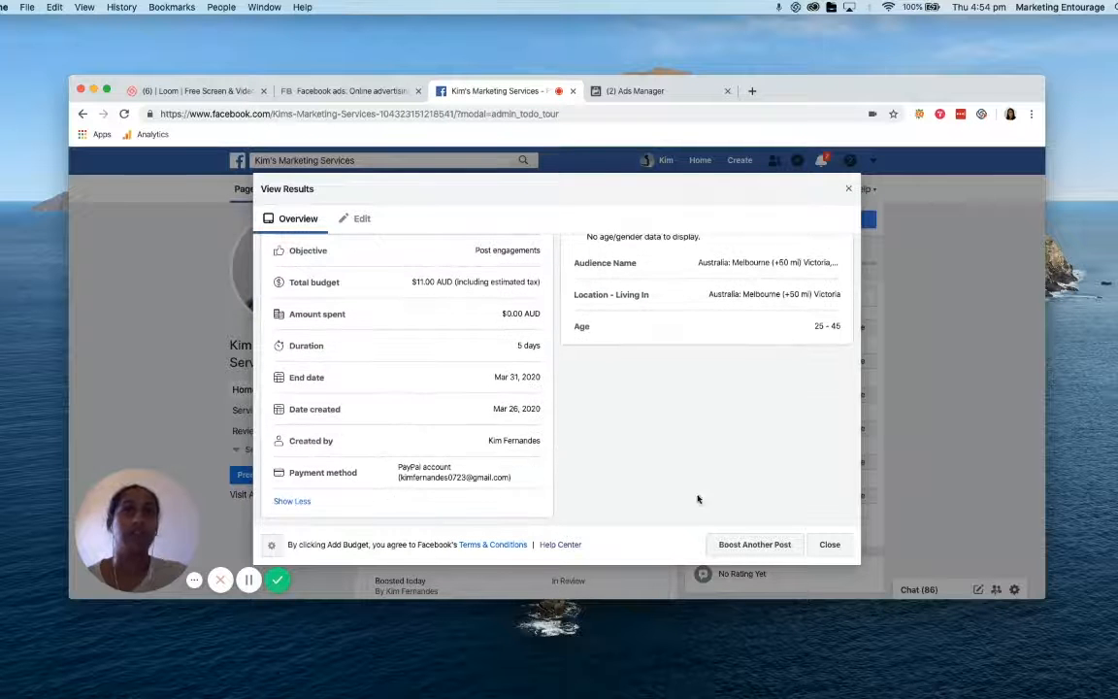
Close the boost results and check the boost status, people reached and results below the page's post.
left_click(832, 544)
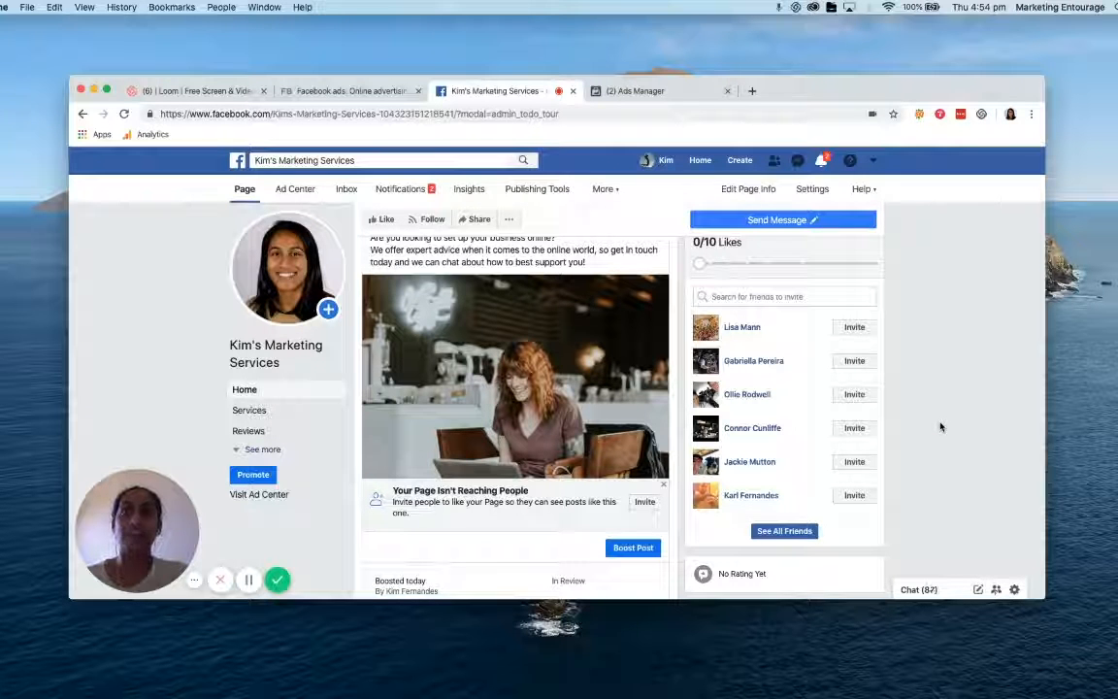
scroll(544, 429, "down", 3)
scroll(543, 429, "up", 3)
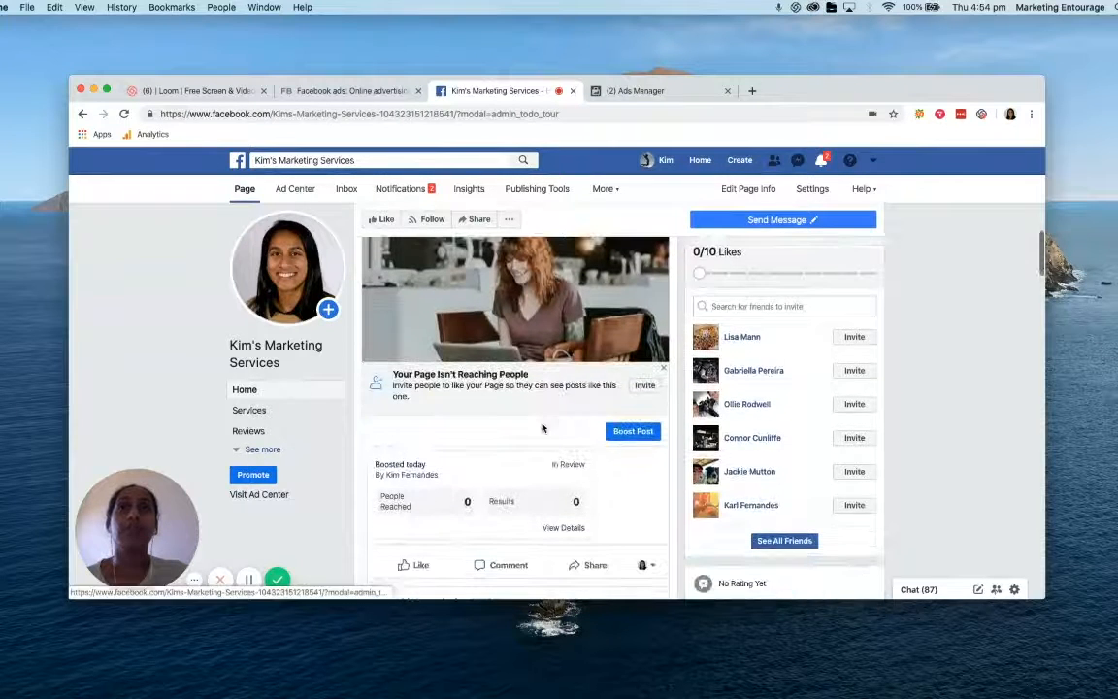